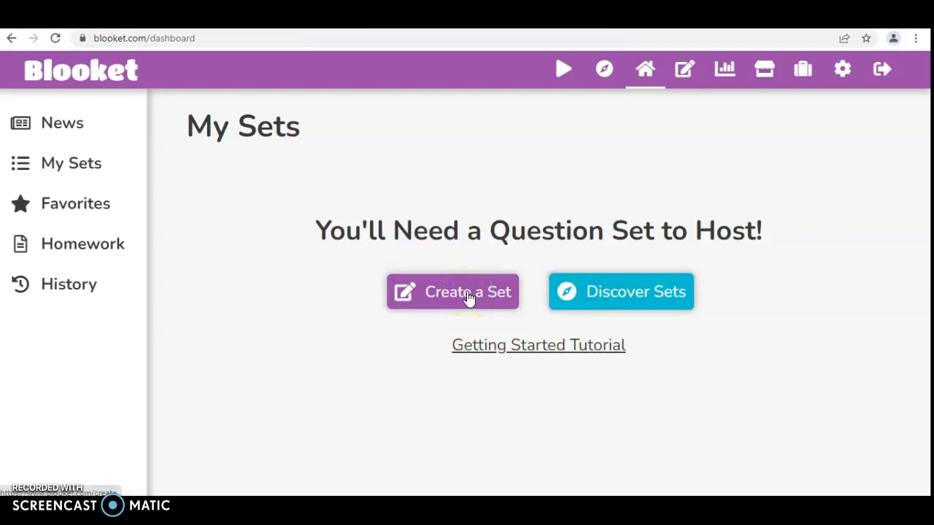
Step: Browse the Discover page's public sets, such as Name that State! and Guess The Dog!
click(567, 283)
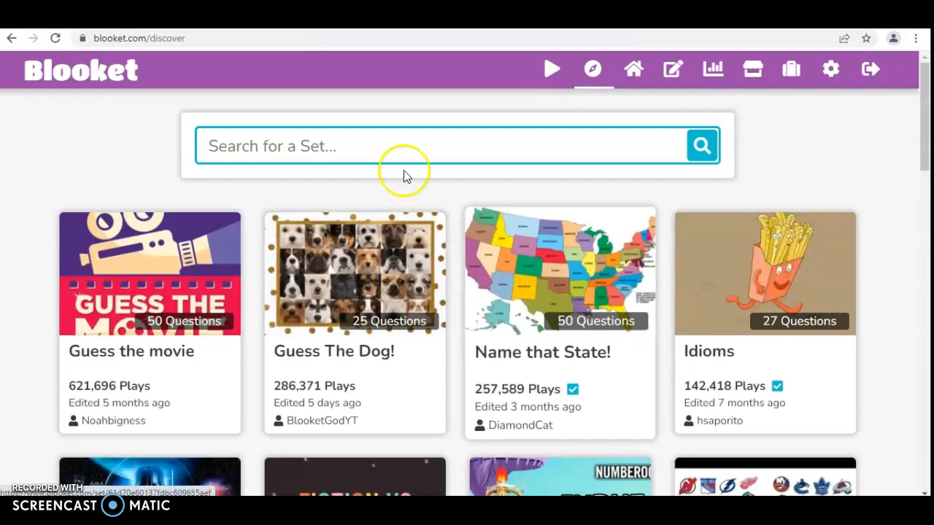
scroll(559, 292, down, 6)
scroll(562, 291, down, 12)
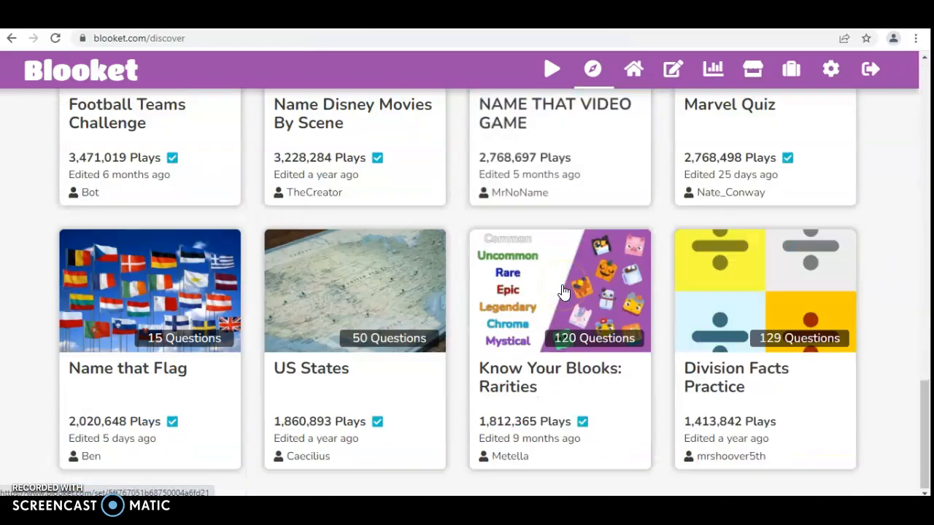
scroll(563, 290, up, 4)
scroll(563, 290, up, 14)
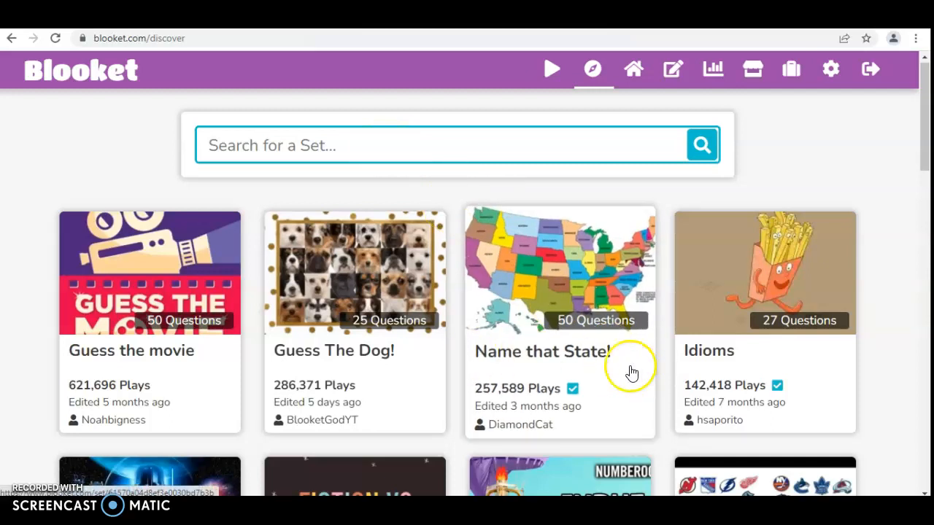
Step: Open the Name that State! set and review its 'What state is this?' questions with 12-second limits
click(584, 354)
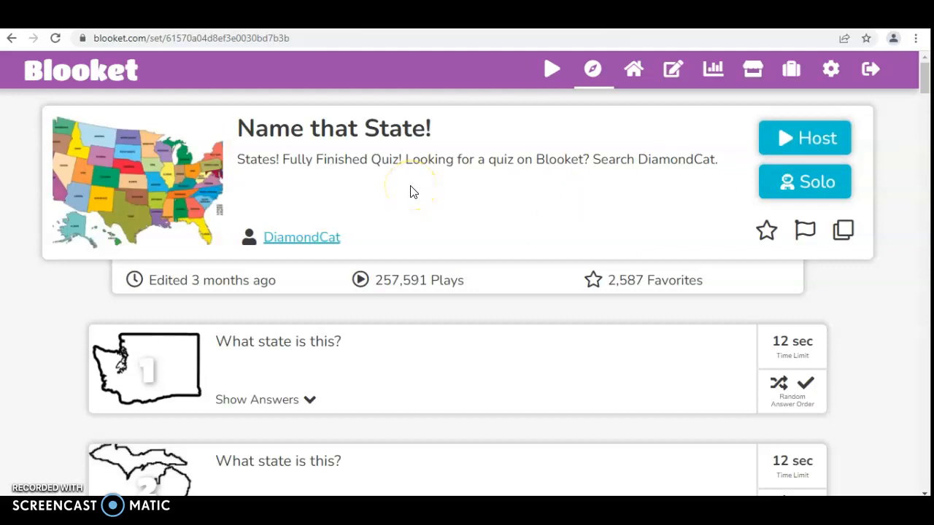
scroll(449, 205, down, 2)
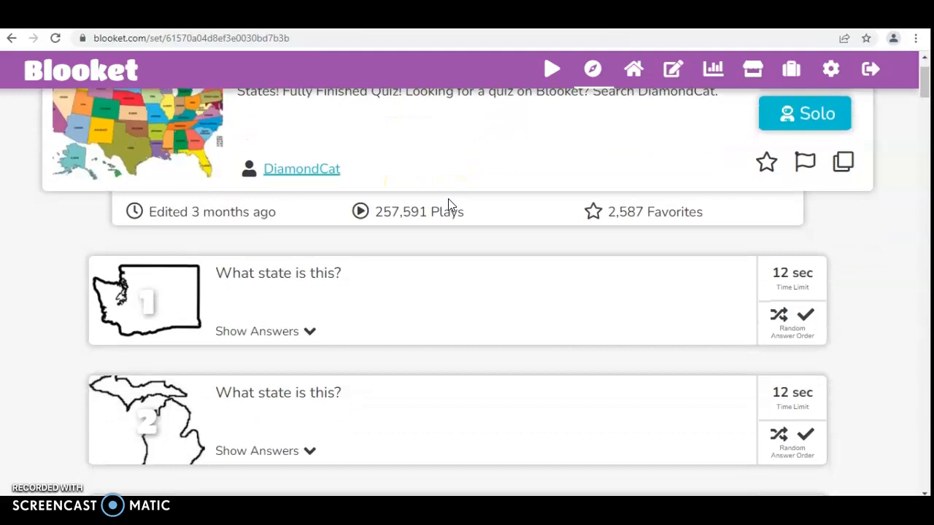
scroll(663, 206, down, 2)
scroll(664, 206, up, 2)
scroll(664, 205, down, 1)
scroll(664, 206, up, 2)
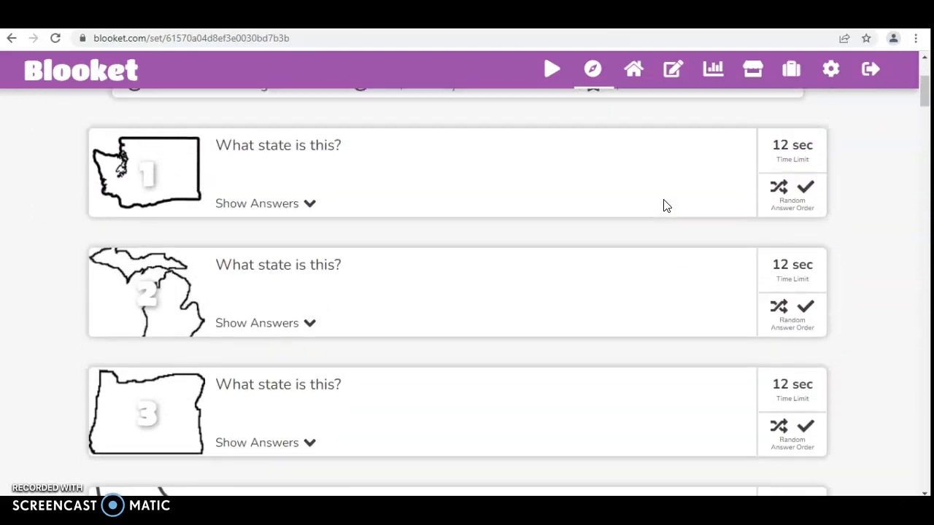
scroll(664, 205, down, 1)
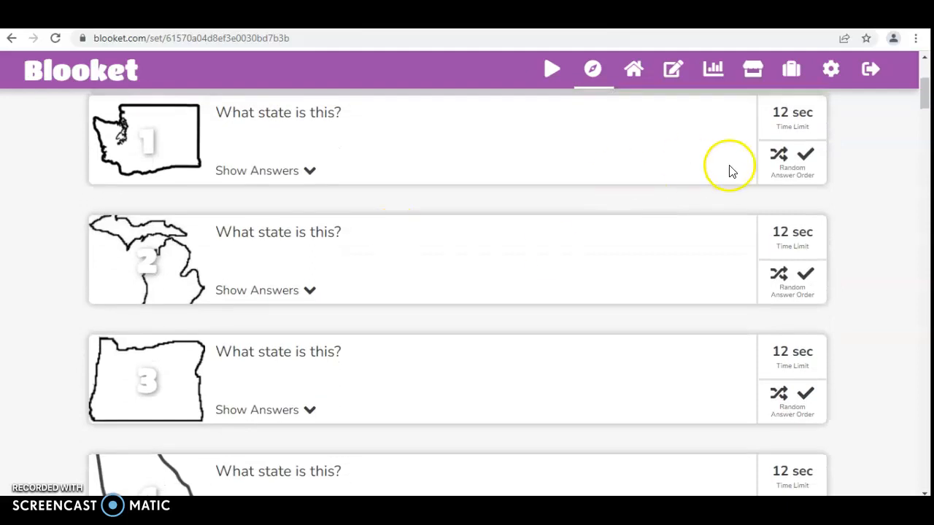
scroll(729, 171, up, 1)
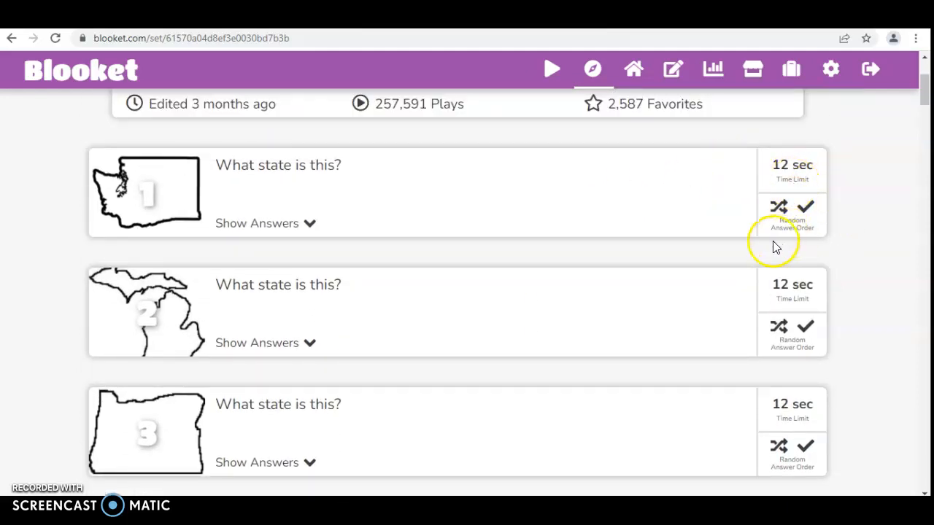
scroll(595, 300, down, 6)
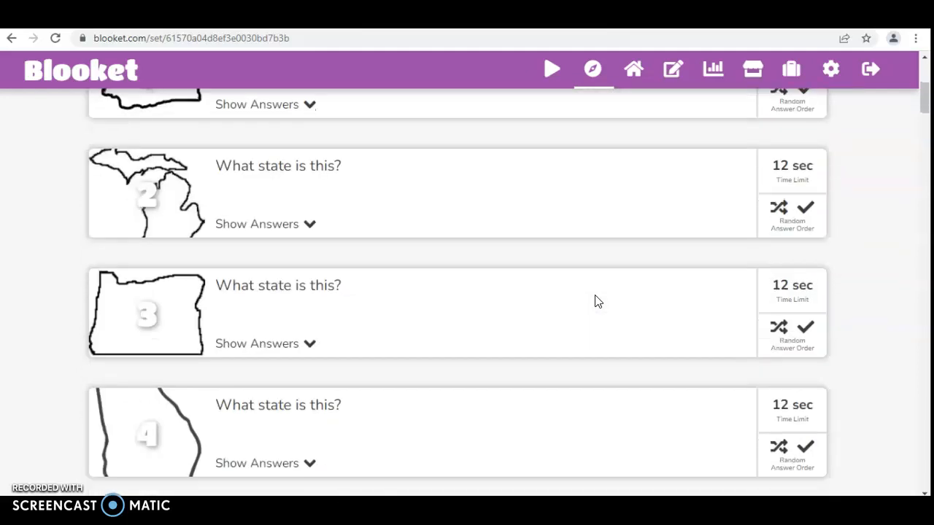
scroll(595, 296, down, 7)
scroll(595, 295, up, 13)
scroll(594, 300, up, 2)
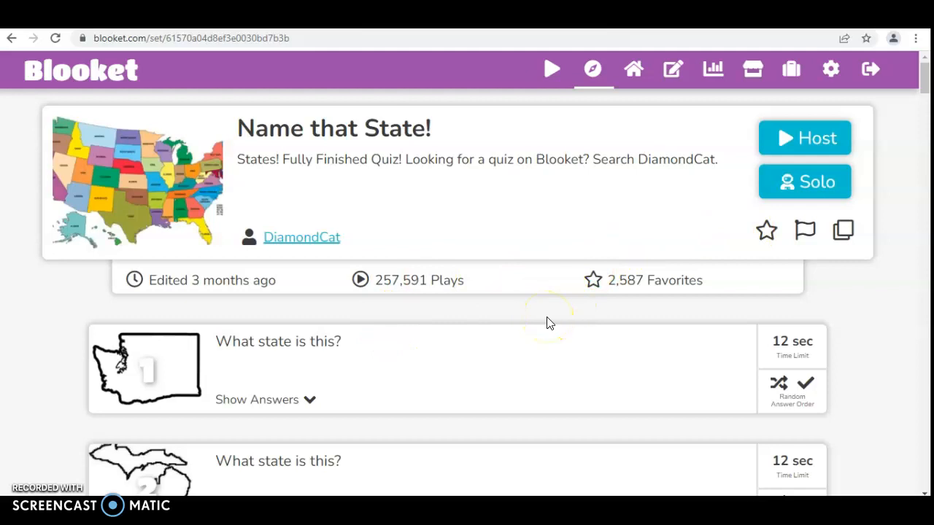
scroll(429, 312, down, 5)
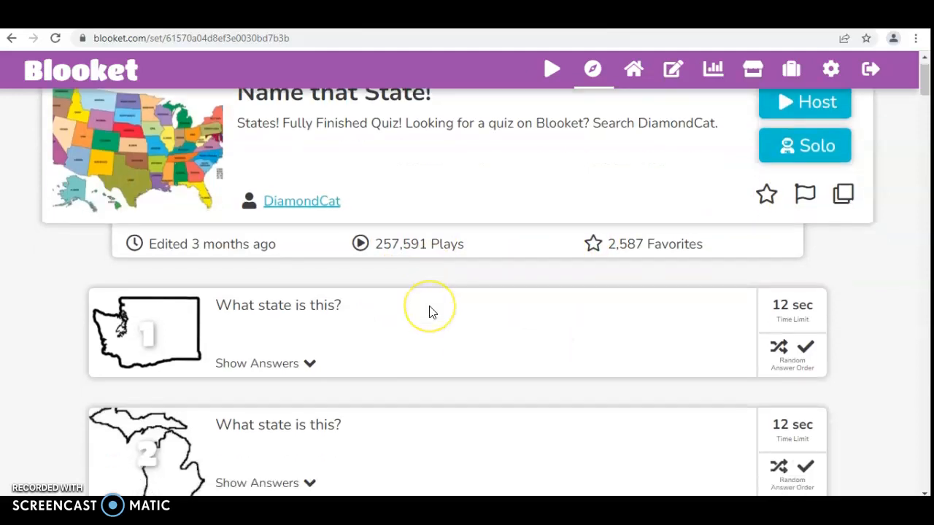
scroll(430, 311, down, 20)
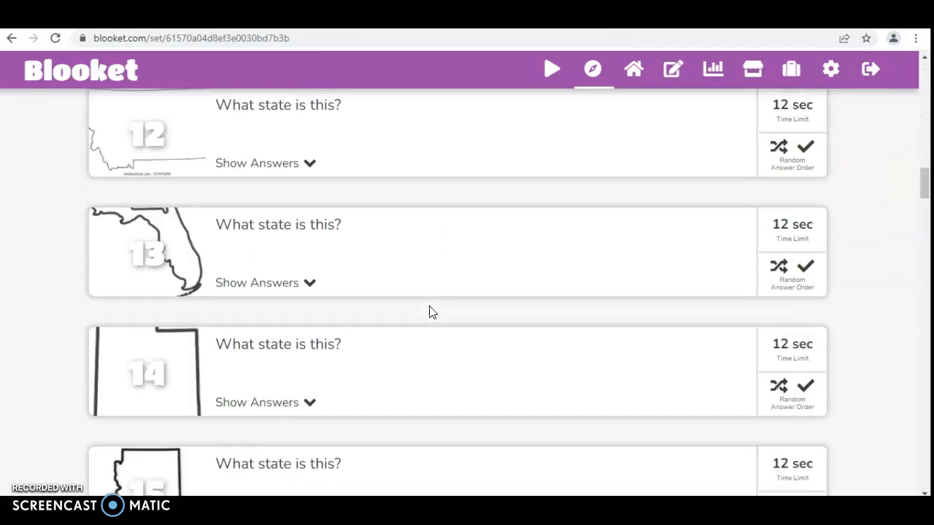
scroll(430, 312, down, 8)
scroll(430, 311, up, 20)
scroll(429, 311, up, 10)
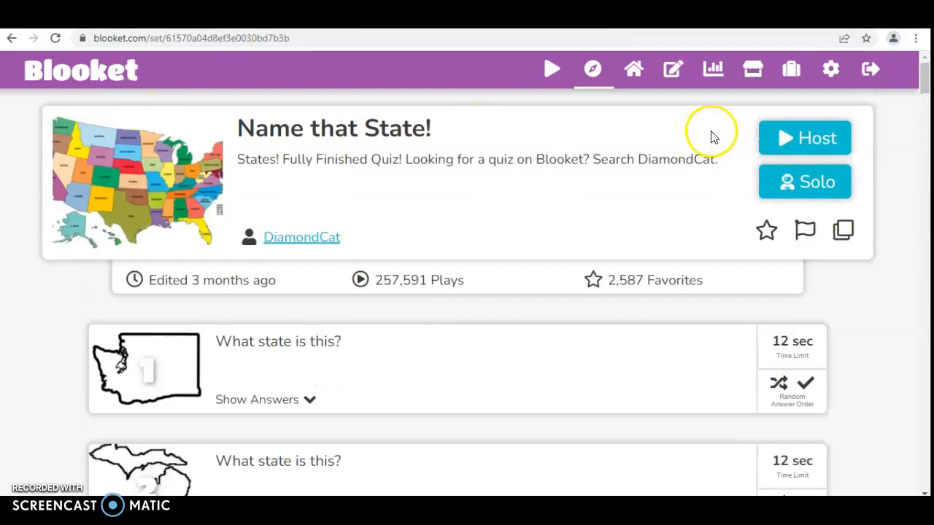
Step: Return to the dashboard and begin a new question set via Create a Set
click(592, 79)
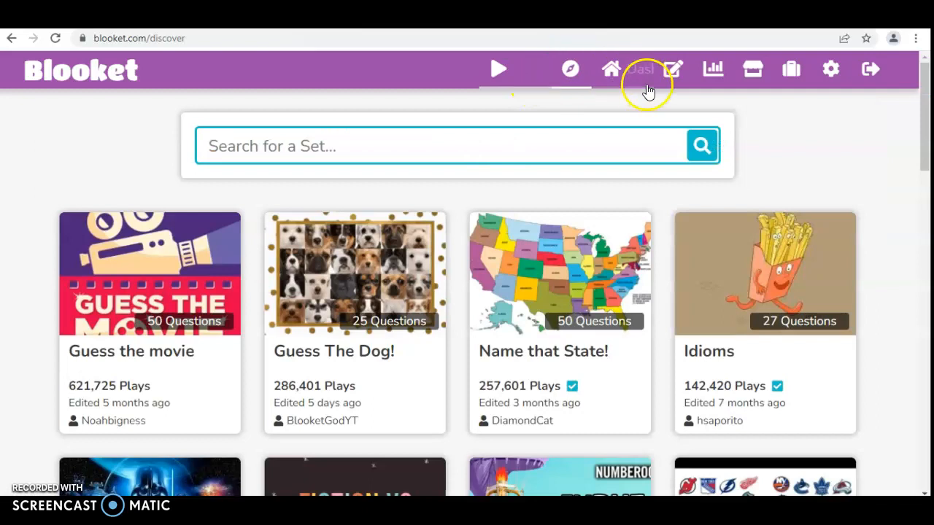
click(621, 80)
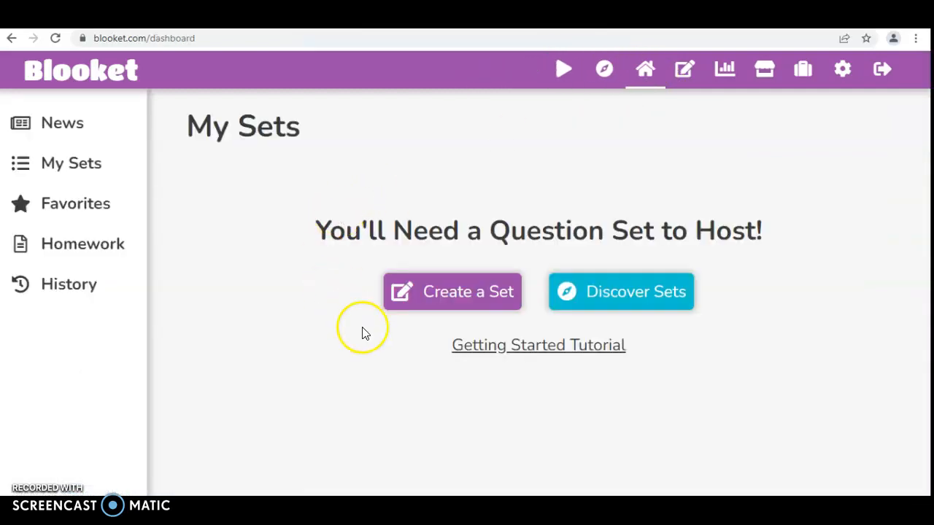
click(411, 295)
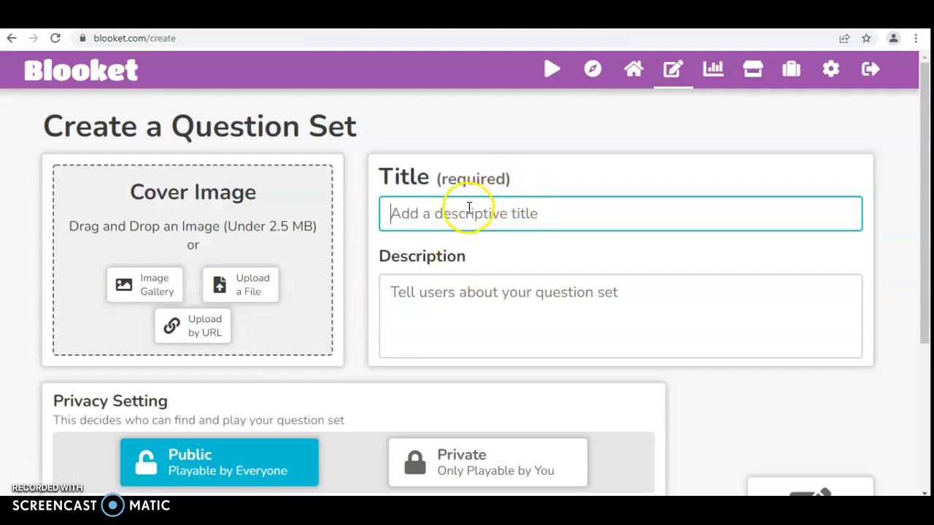
scroll(495, 257, down, 2)
scroll(494, 257, up, 2)
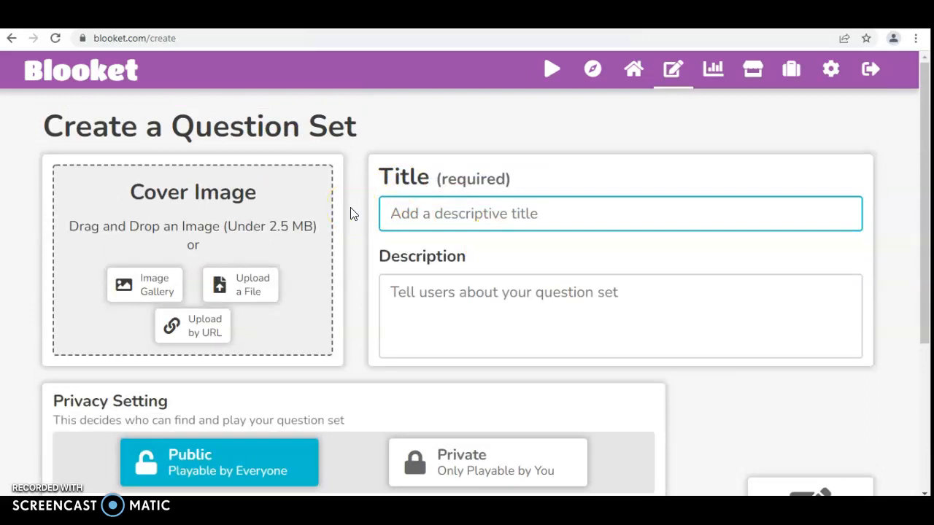
Step: Title the set 'Water Cycle' and describe it as identifying different parts of the water cycle
text(W)
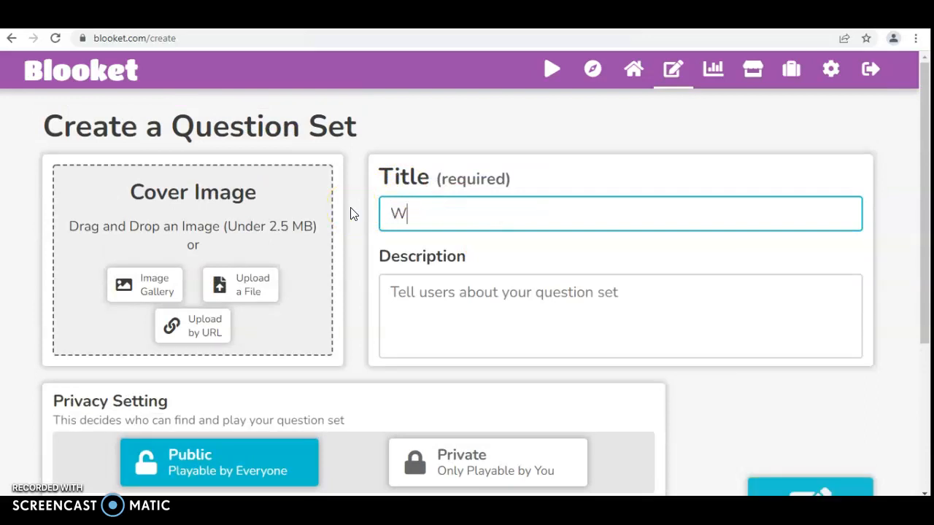
text(ater Cycle)
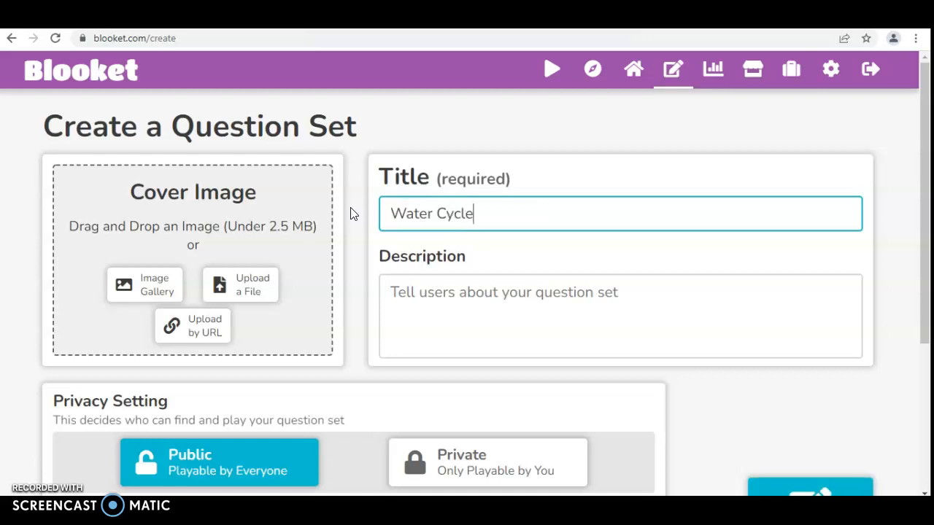
click(420, 278)
text(Studentrs)
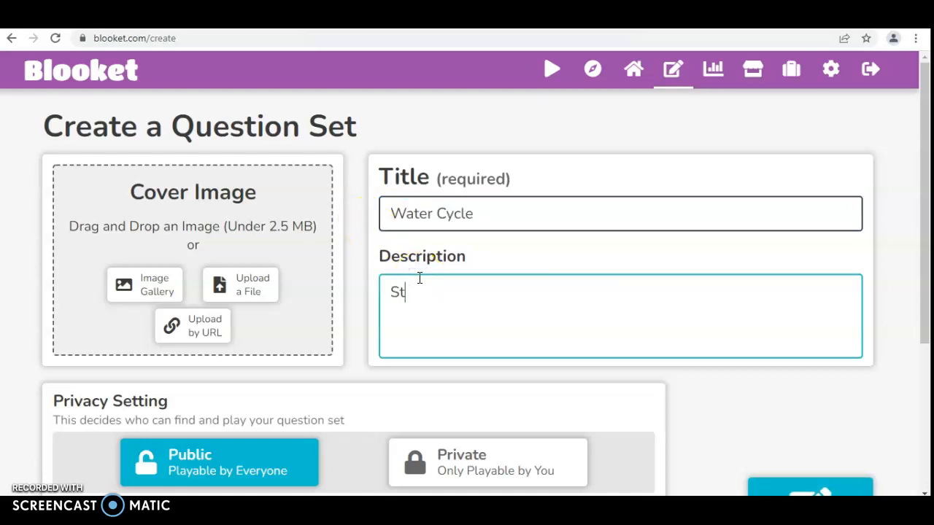
key(BackSpace)
key(BackSpace)
text(s will have to d)
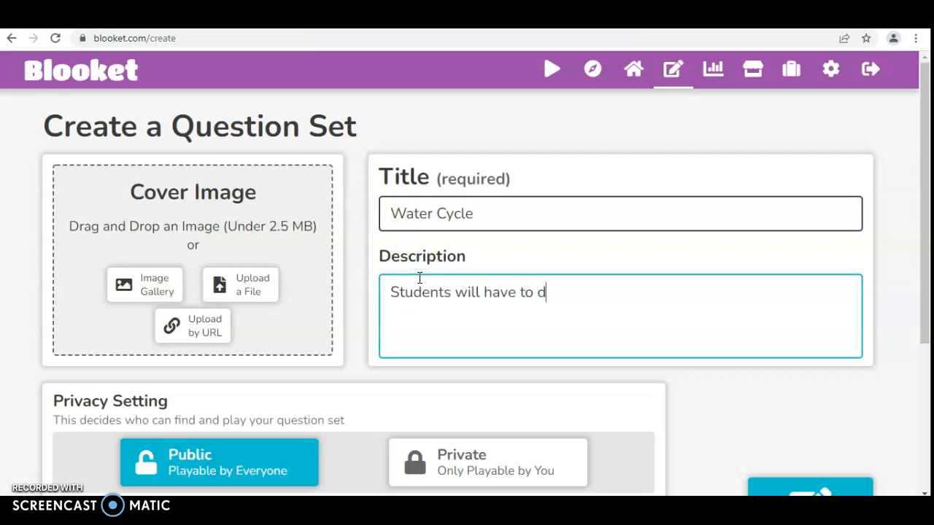
key(BackSpace)
text(identify di)
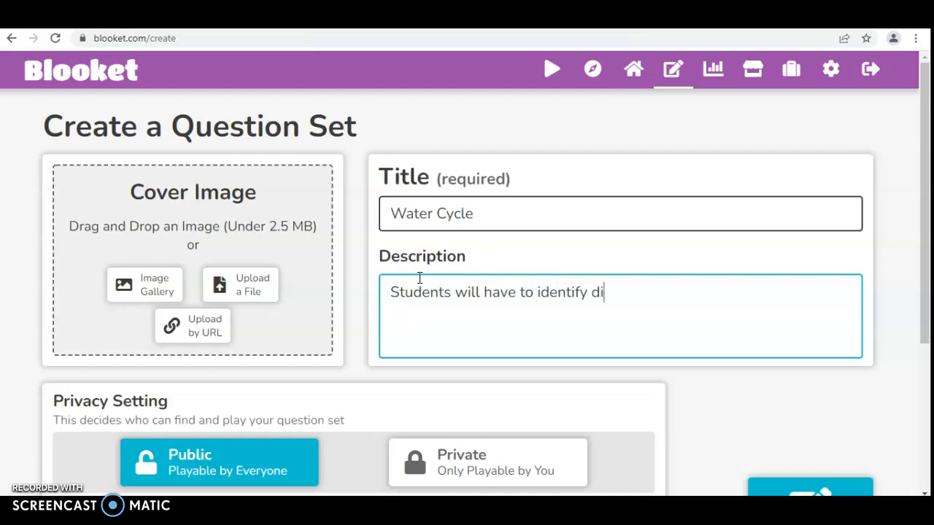
text(fferent)
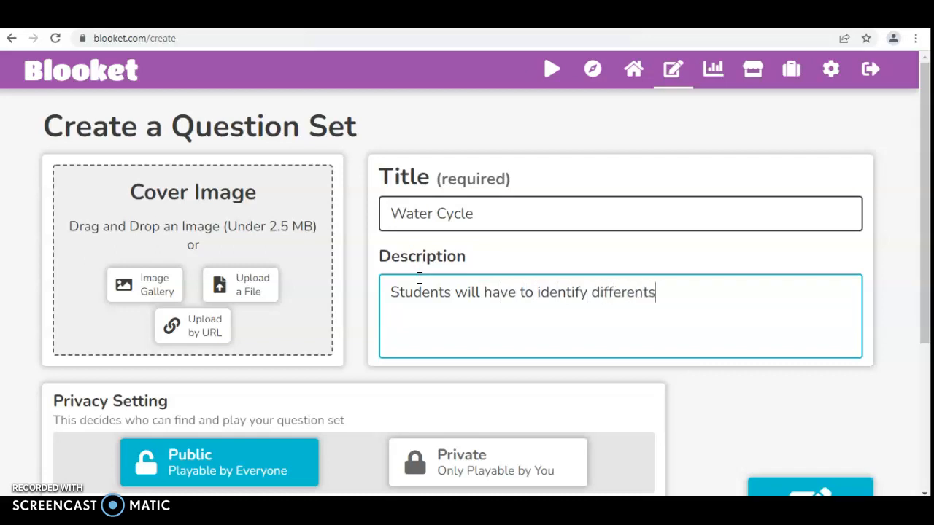
text( parts f)
key(BackSpace)
text(of the water )
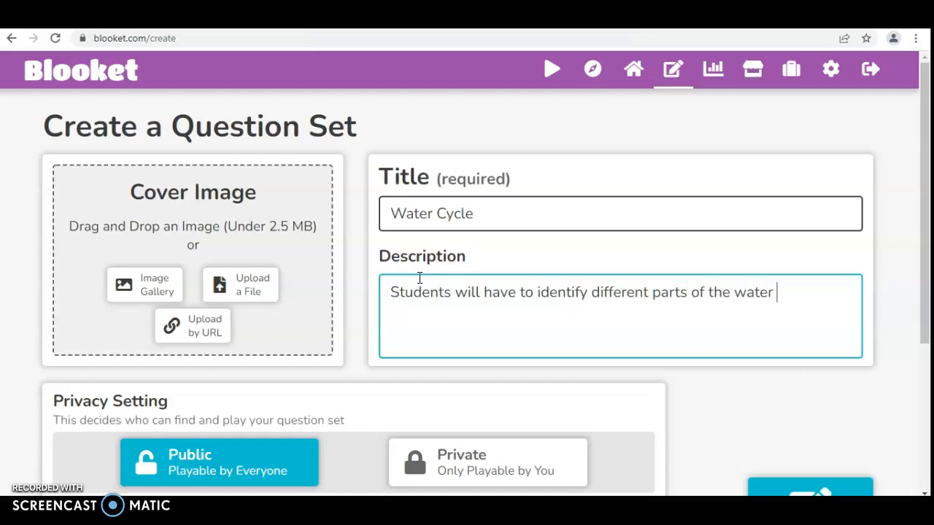
text(cycle.)
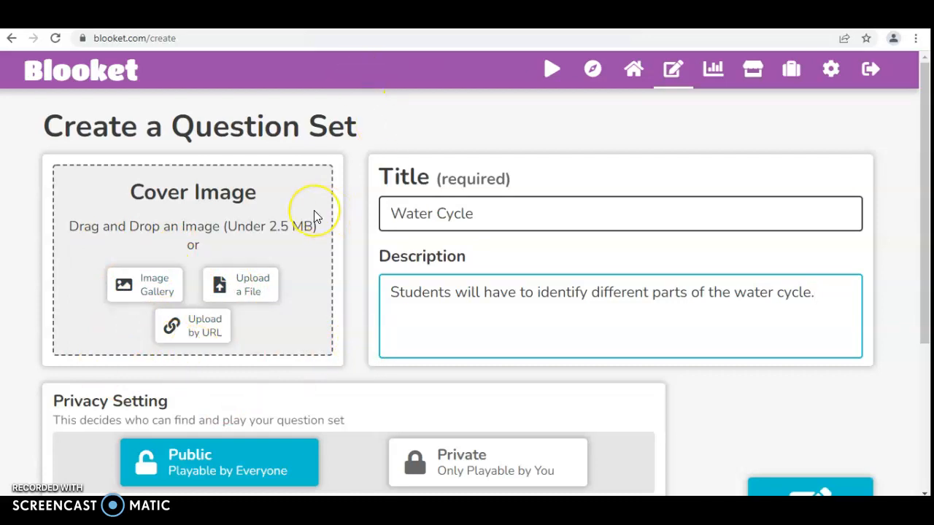
scroll(314, 216, down, 1)
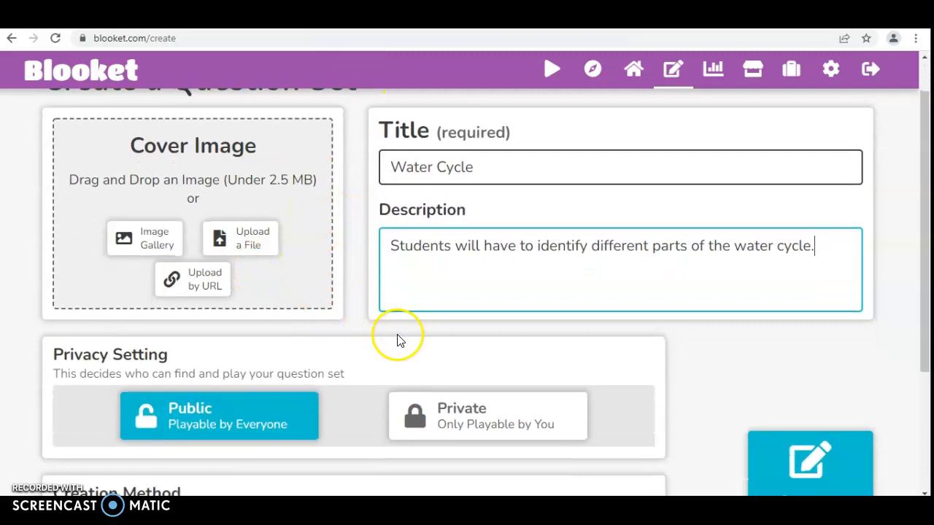
scroll(364, 323, down, 1)
scroll(365, 323, up, 2)
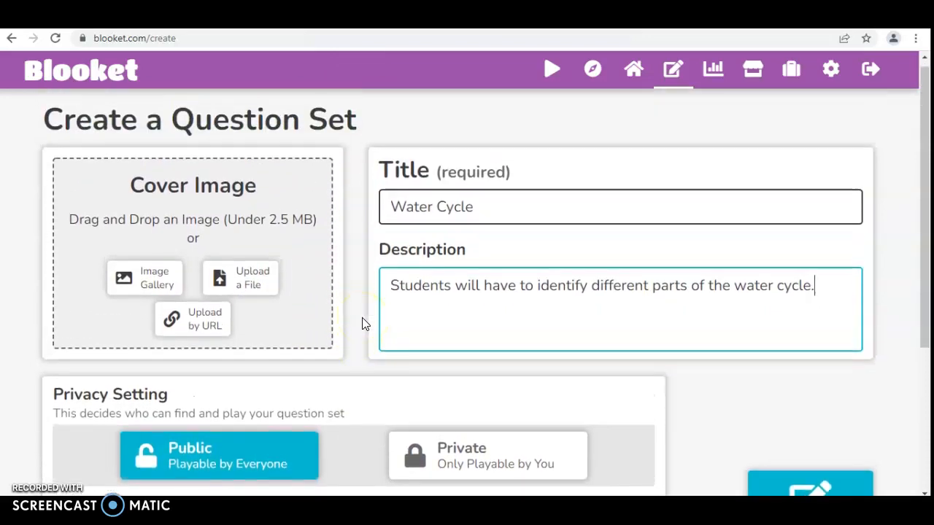
scroll(386, 294, down, 2)
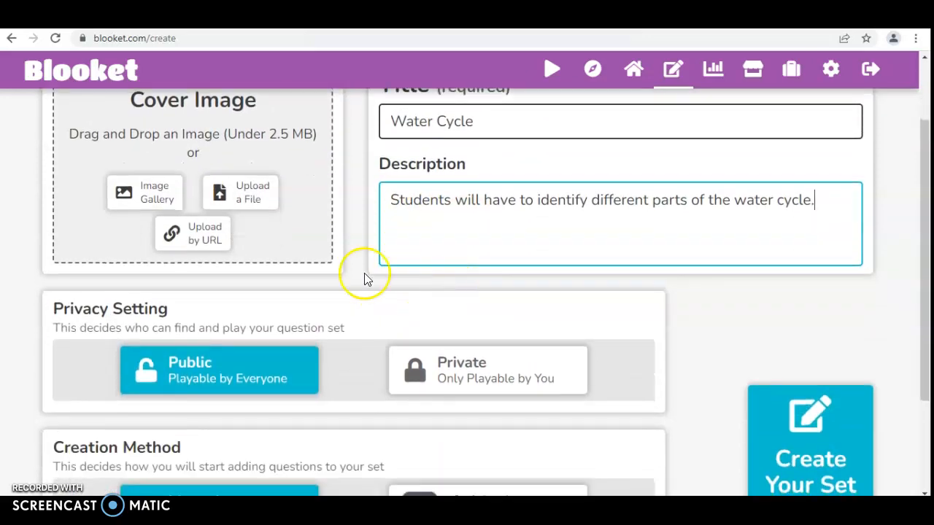
scroll(364, 276, down, 2)
scroll(343, 219, up, 1)
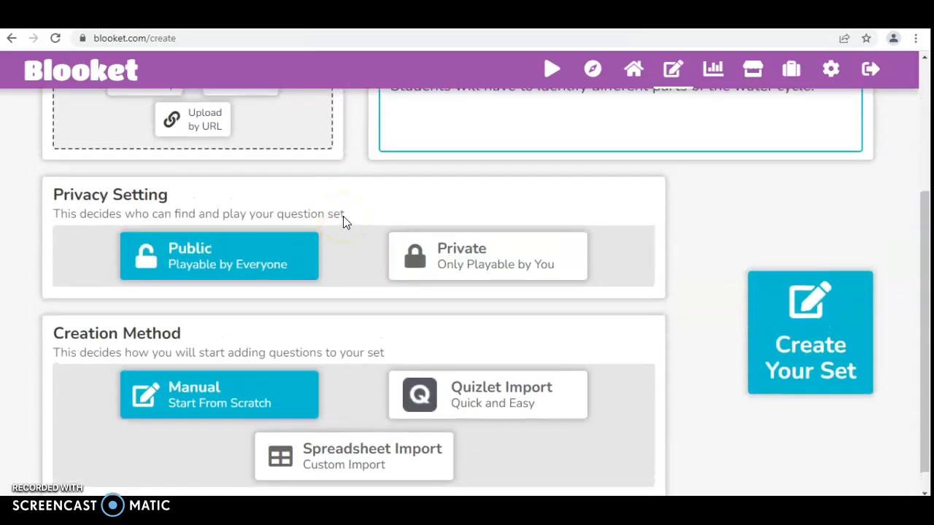
scroll(302, 183, up, 2)
scroll(390, 299, down, 1)
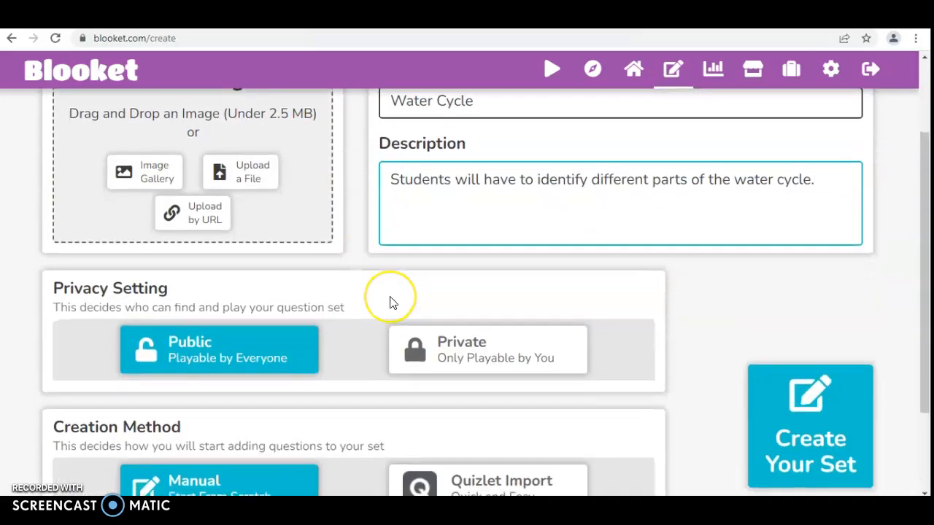
scroll(390, 301, down, 1)
scroll(390, 304, up, 1)
scroll(318, 315, down, 1)
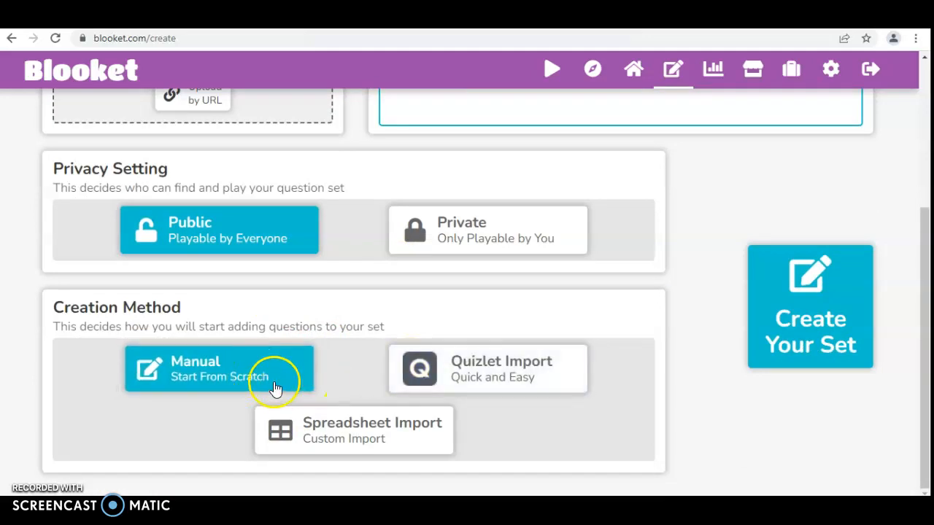
Step: Keep privacy Public, choose Quizlet Import as the creation method, and create the set
click(217, 366)
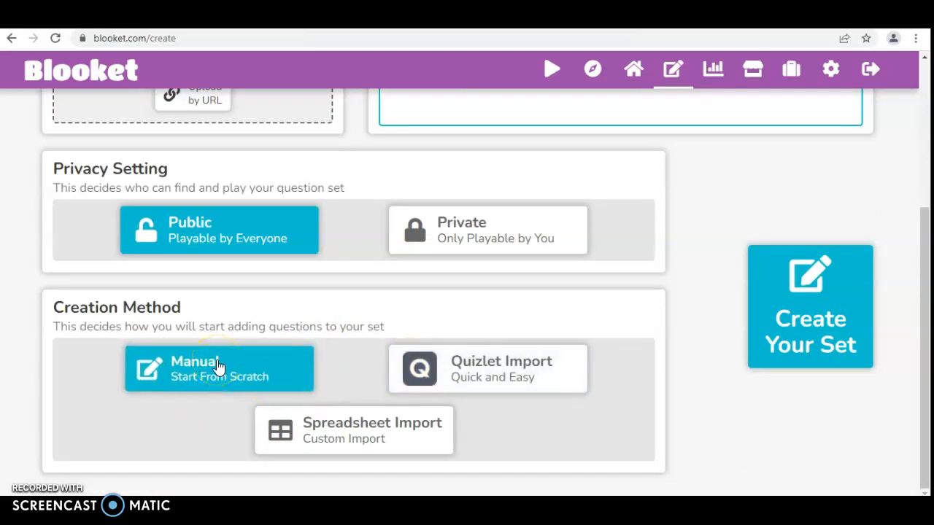
click(203, 291)
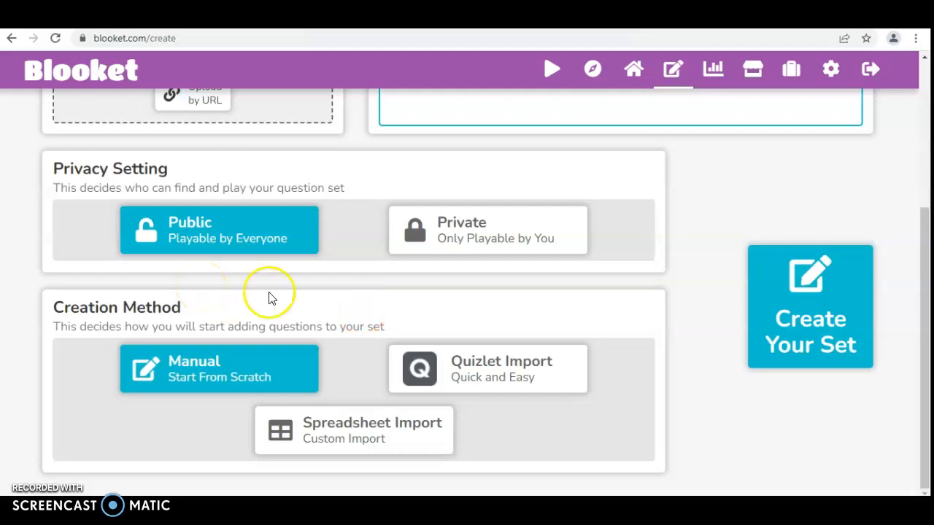
click(431, 237)
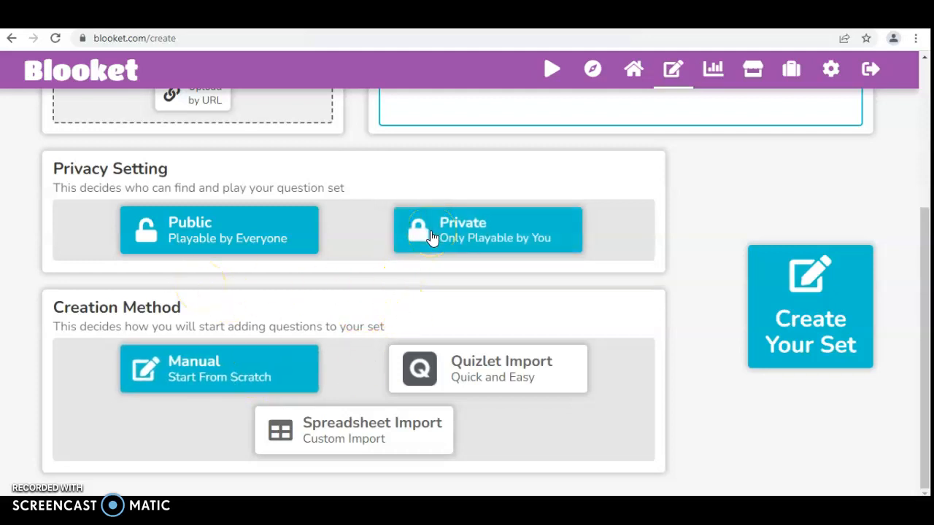
click(243, 478)
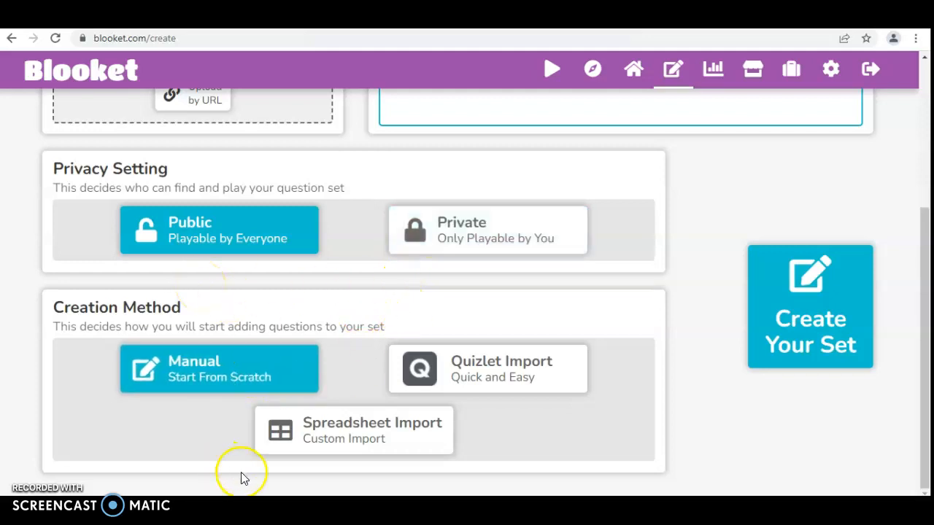
click(473, 377)
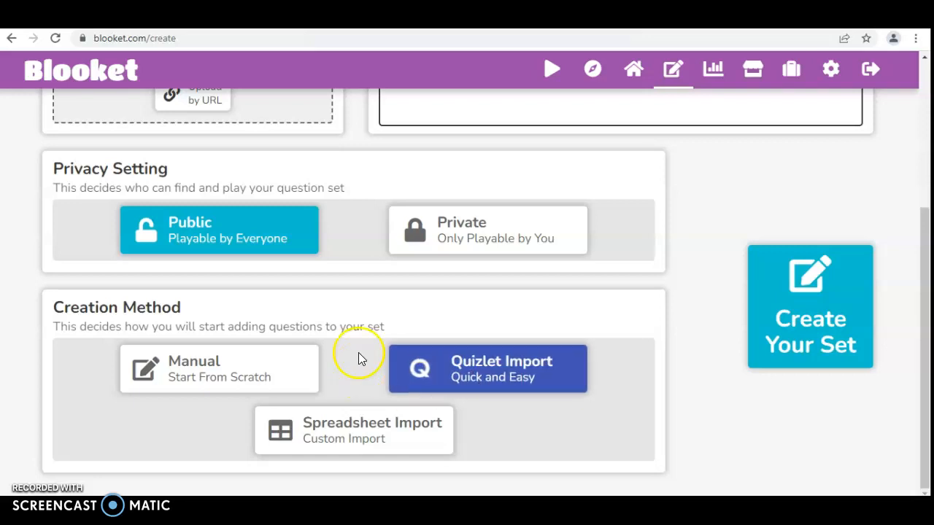
click(310, 245)
click(510, 390)
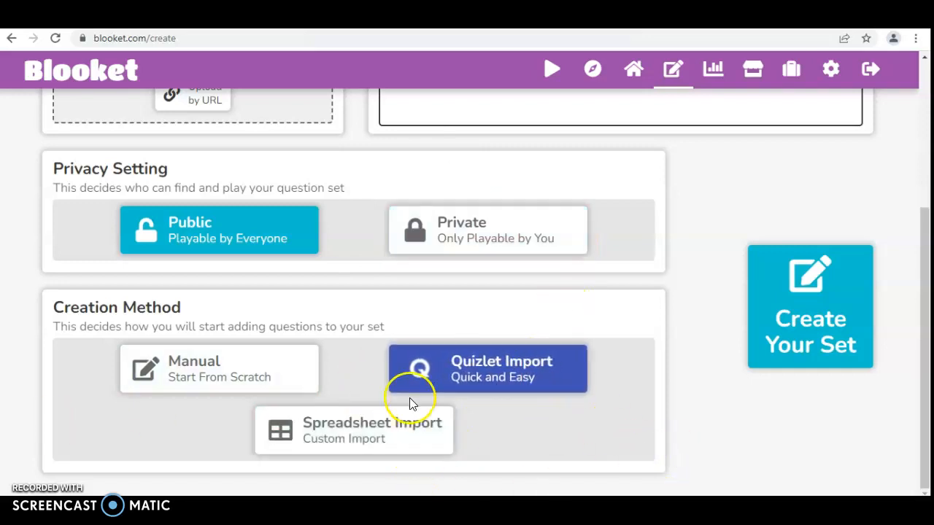
click(481, 376)
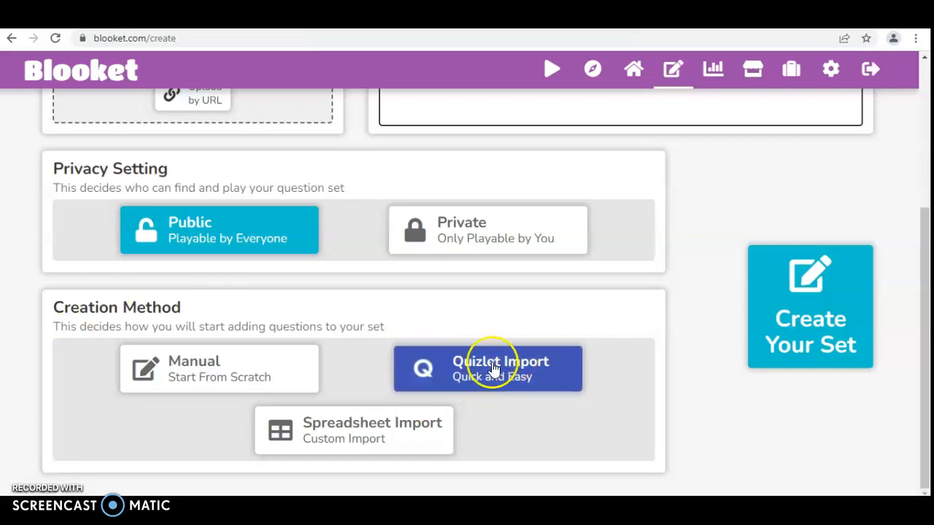
click(795, 303)
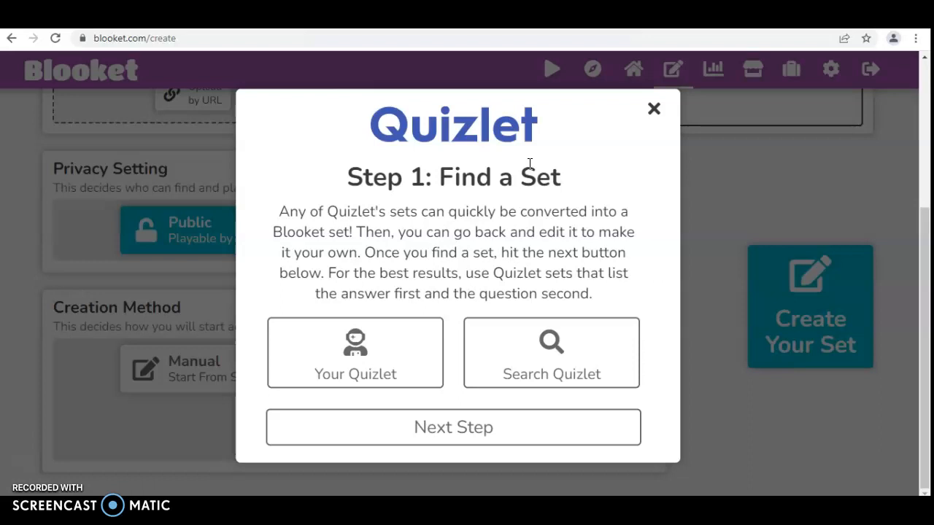
Step: Search Quizlet for 'water cycle' study sets
click(564, 359)
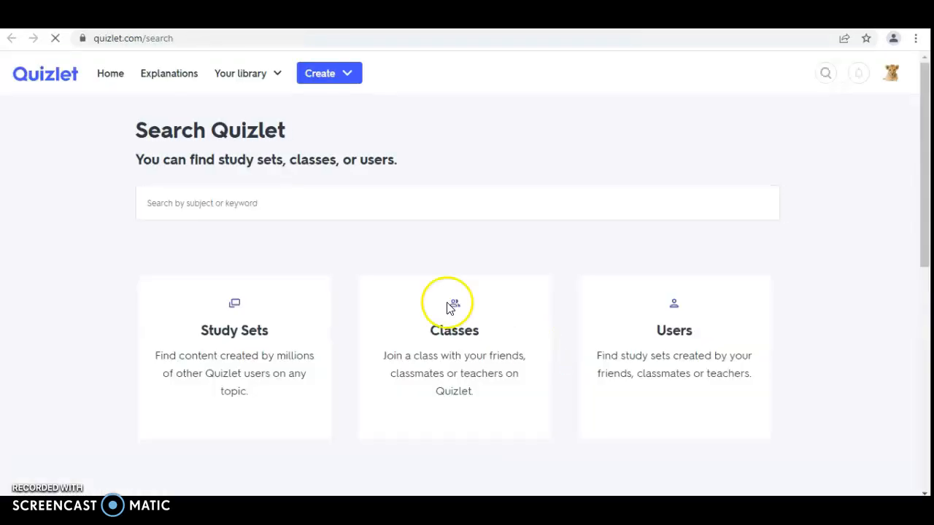
click(318, 208)
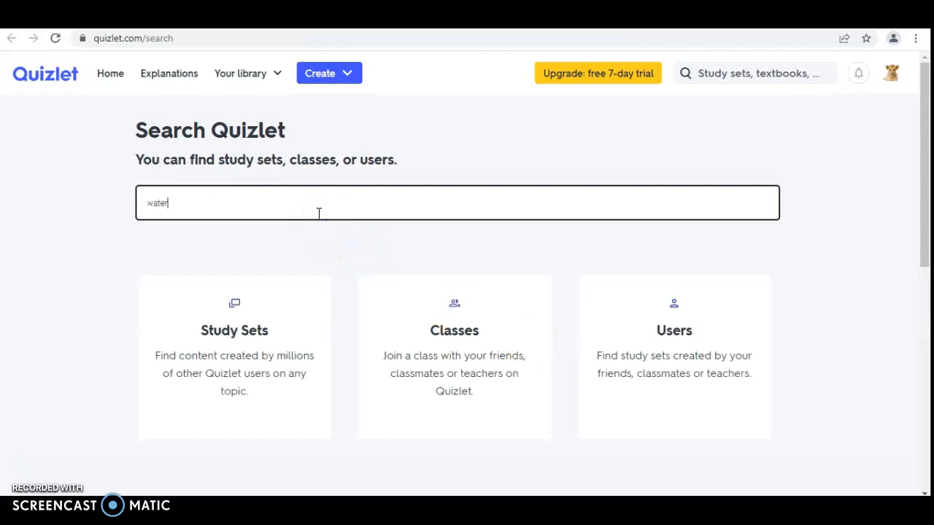
key(Return)
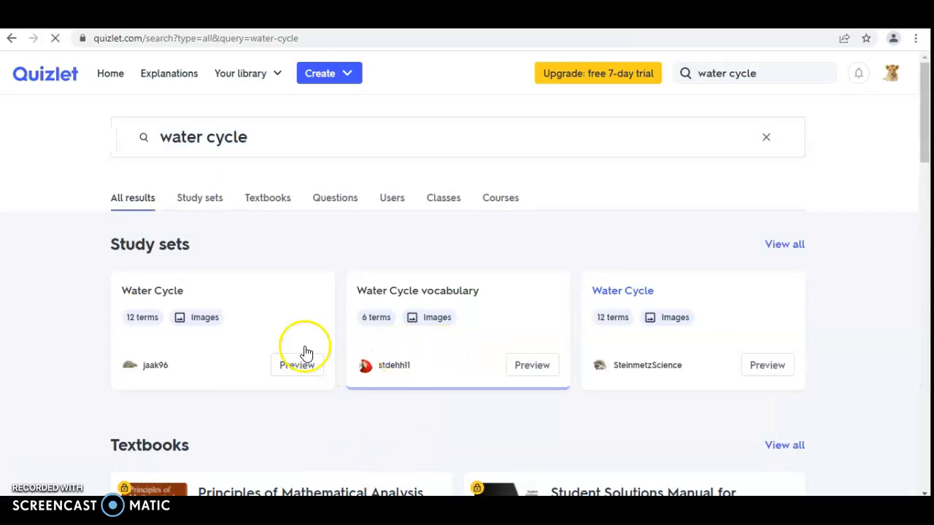
scroll(624, 312, down, 2)
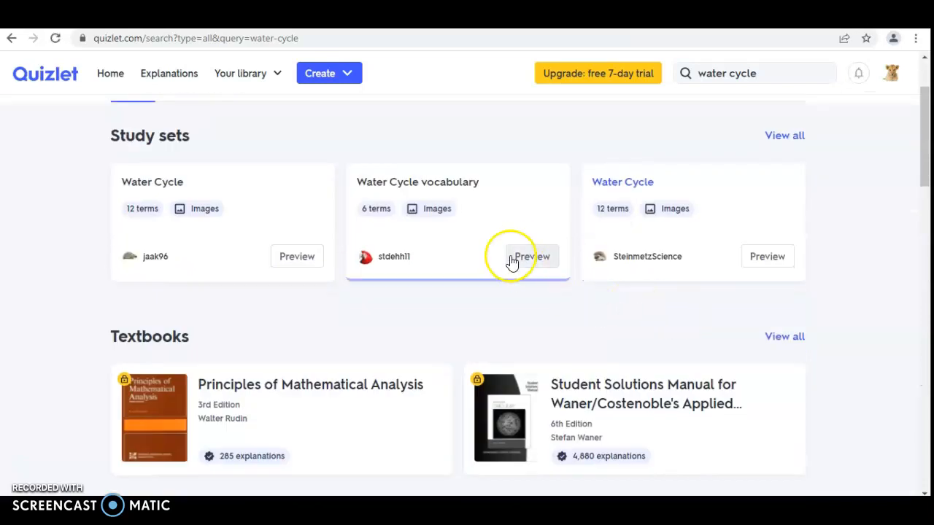
Step: Open the 6-term Water Cycle vocabulary set and review terms like Evaporation and Precipitation
click(467, 236)
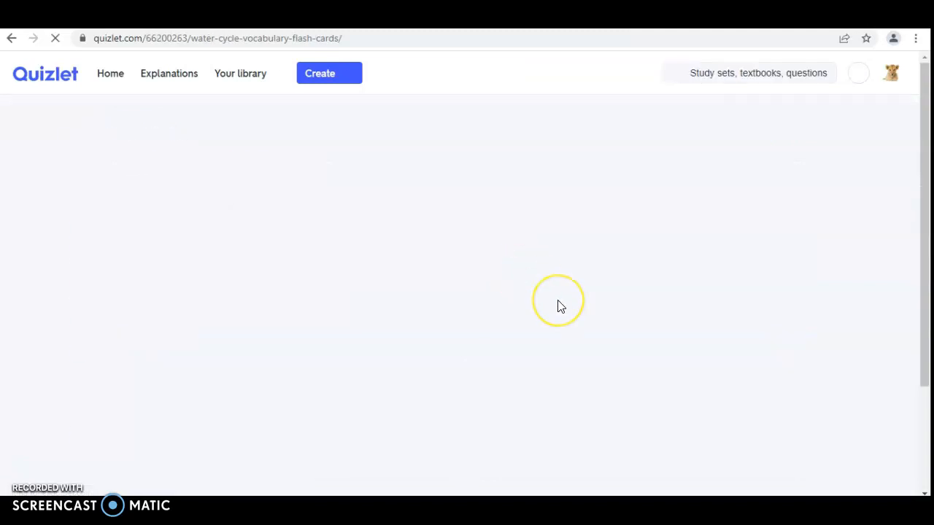
scroll(558, 306, down, 5)
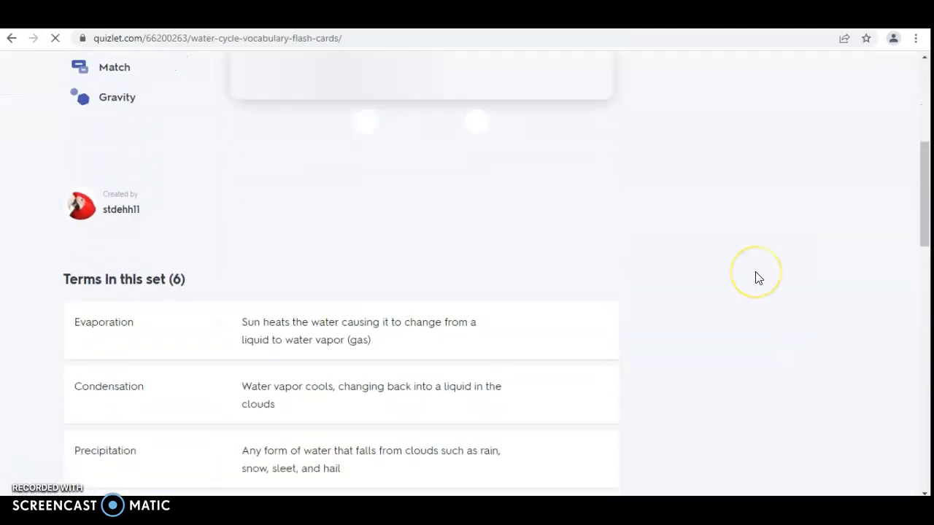
scroll(419, 354, down, 2)
scroll(415, 357, down, 1)
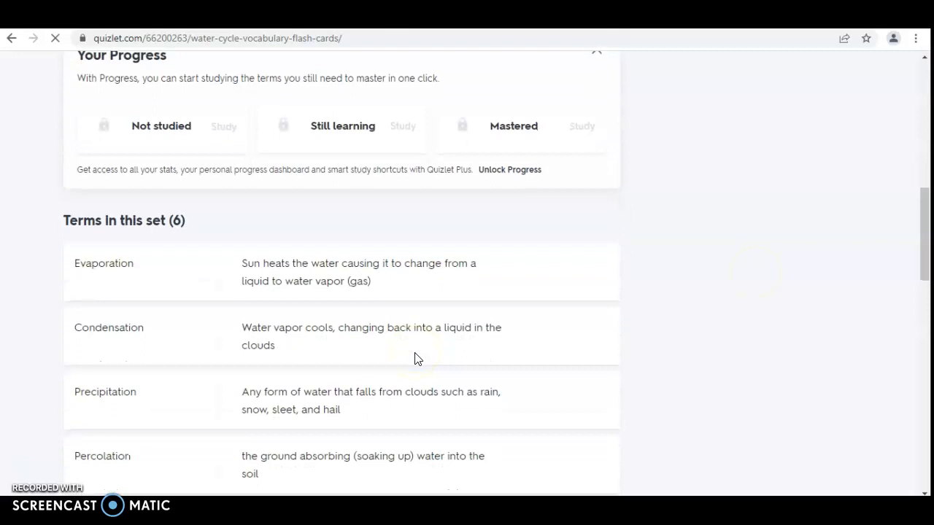
scroll(540, 352, down, 3)
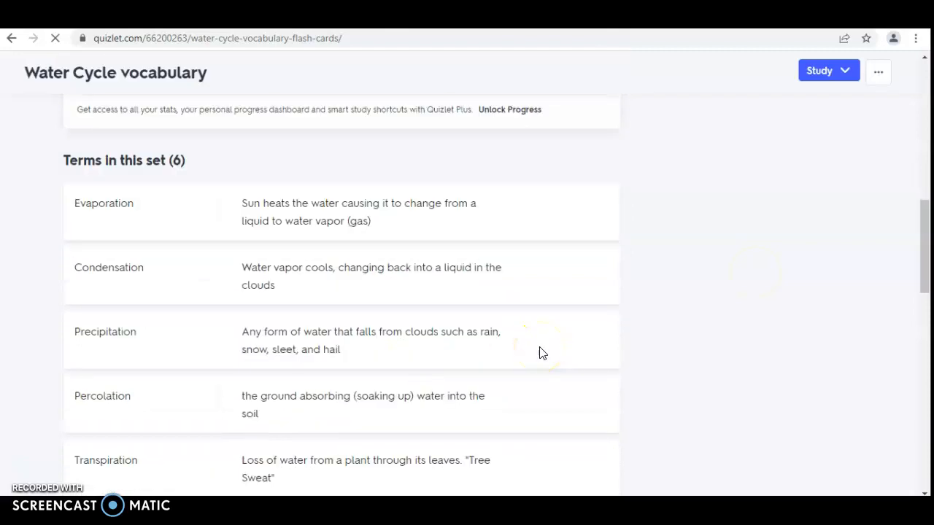
scroll(538, 352, up, 1)
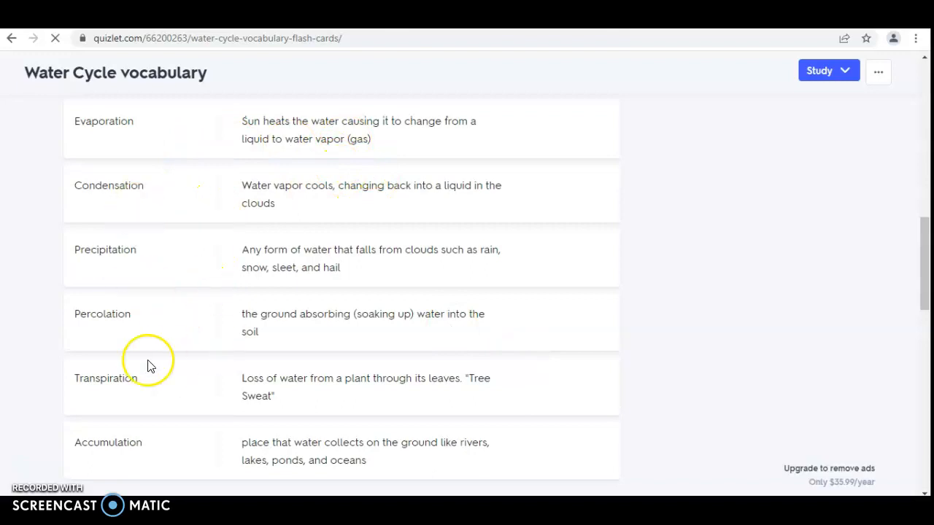
scroll(178, 243, down, 1)
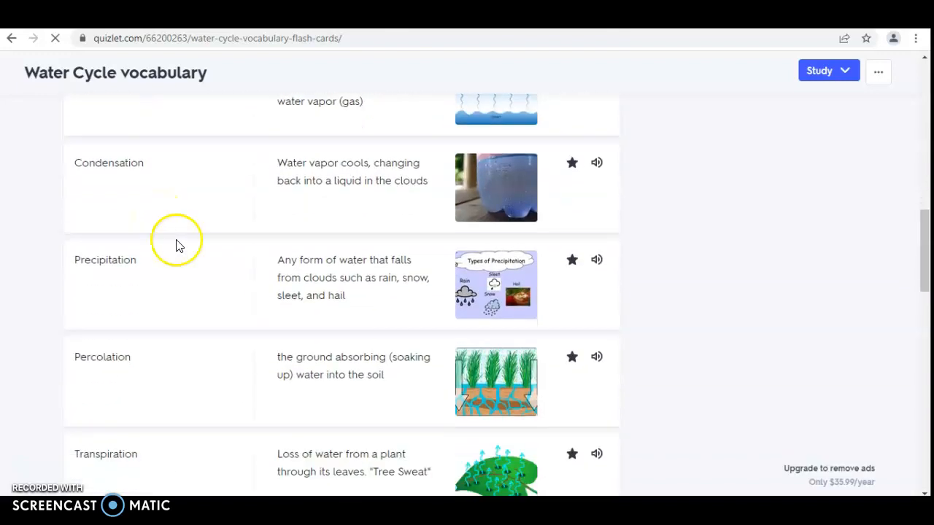
scroll(362, 202, down, 2)
scroll(396, 316, up, 10)
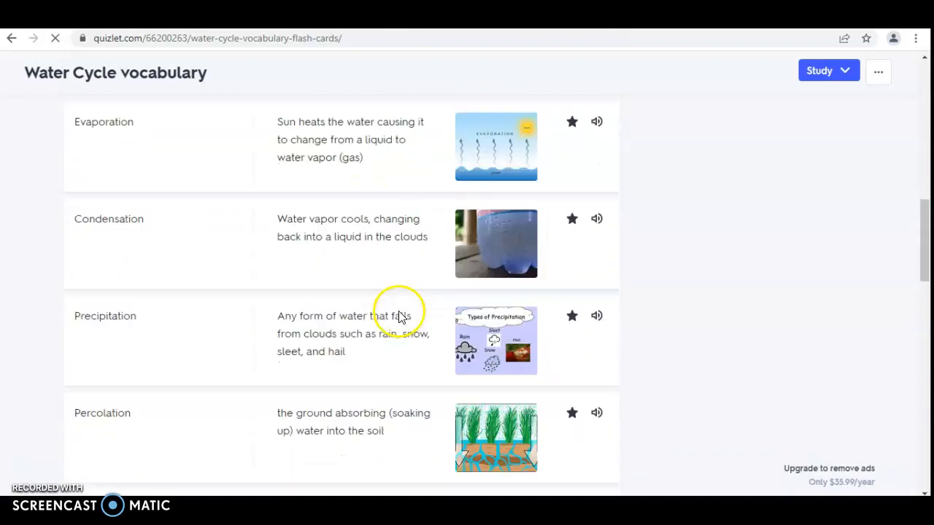
scroll(400, 316, up, 3)
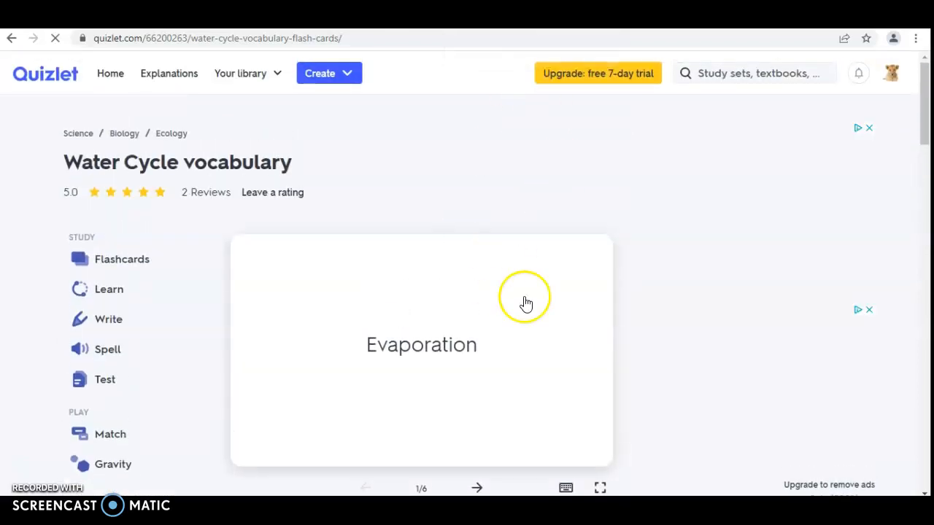
scroll(523, 302, down, 3)
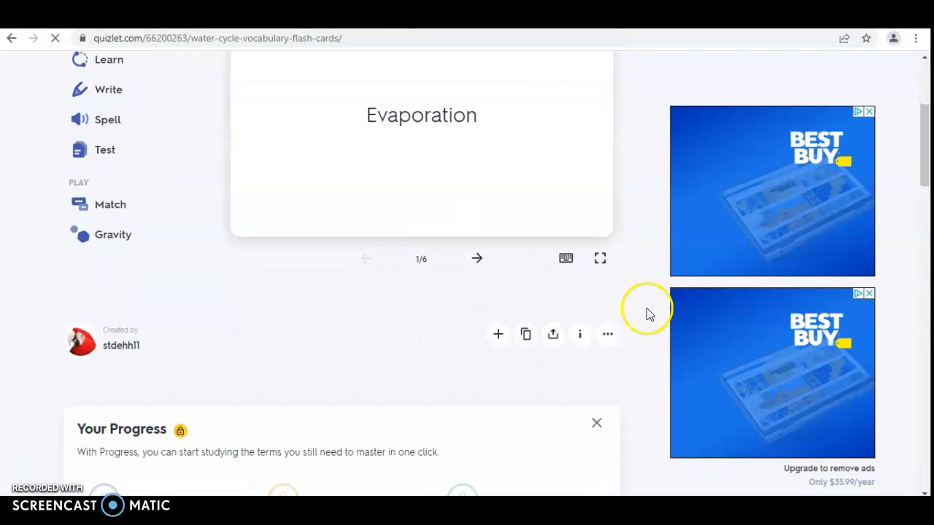
Step: Export the Water Cycle vocabulary terms, copy the text, and go back to the Blooket tab
click(608, 334)
scroll(536, 376, down, 1)
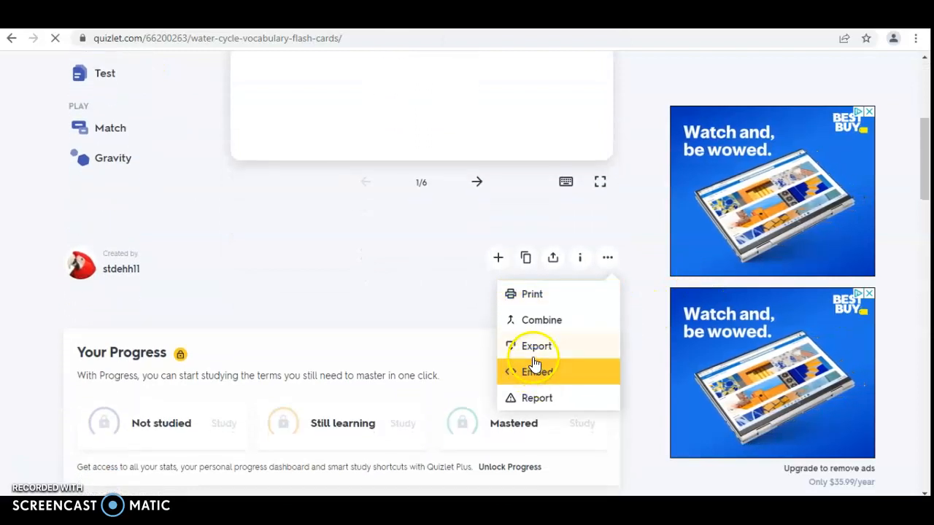
click(535, 348)
scroll(534, 356, down, 2)
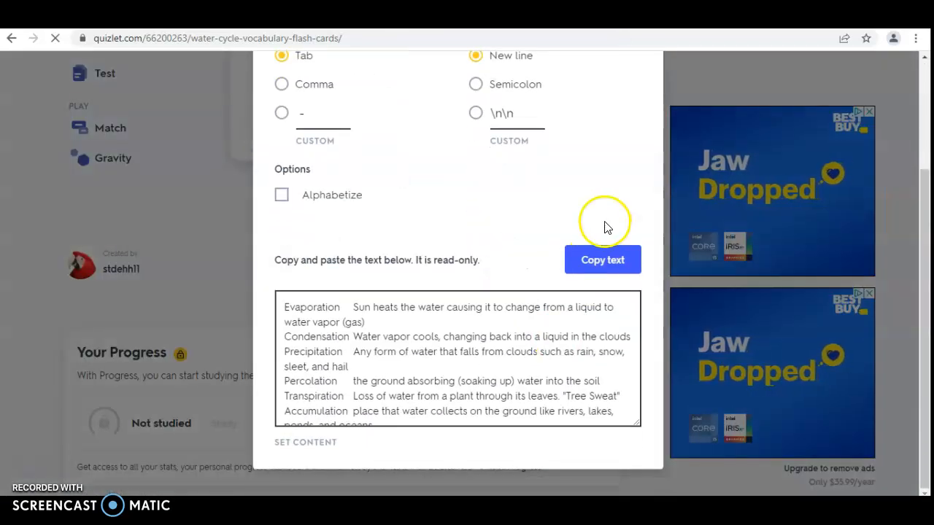
click(601, 260)
click(393, 354)
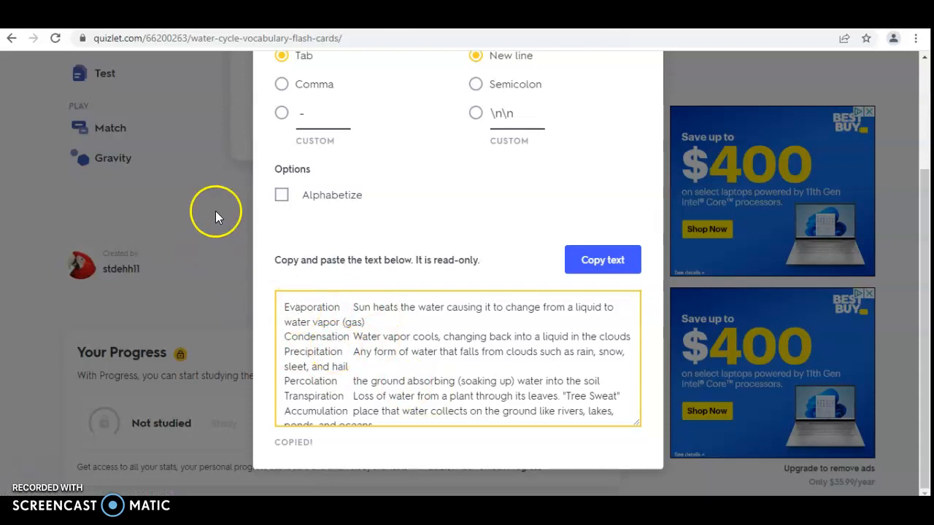
key(ctrl+shift+Tab)
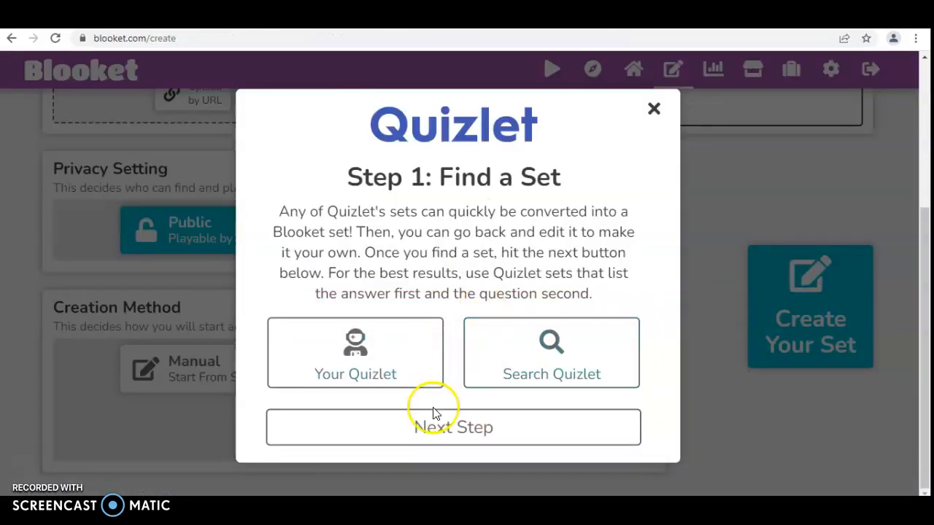
Step: Paste the copied Quizlet terms into the import box and add them as questions
click(432, 435)
scroll(465, 343, down, 5)
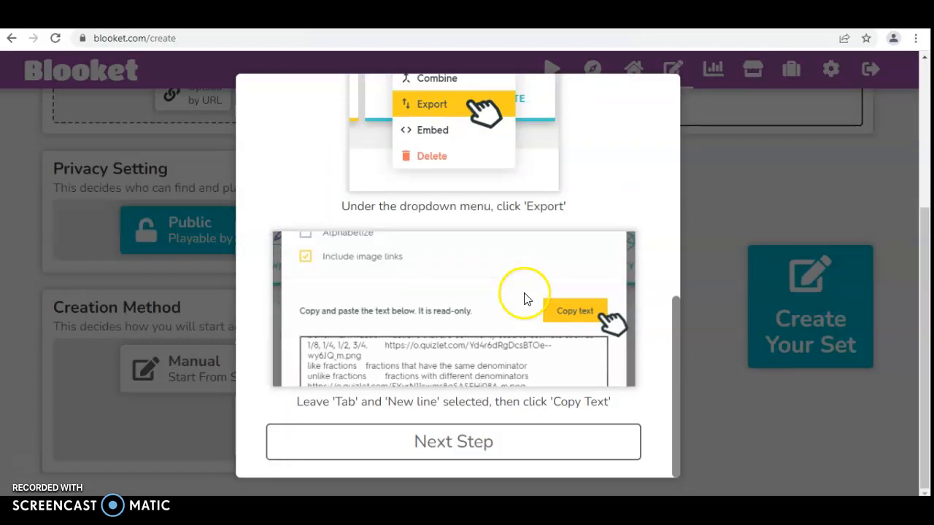
scroll(480, 207, up, 1)
scroll(473, 219, down, 1)
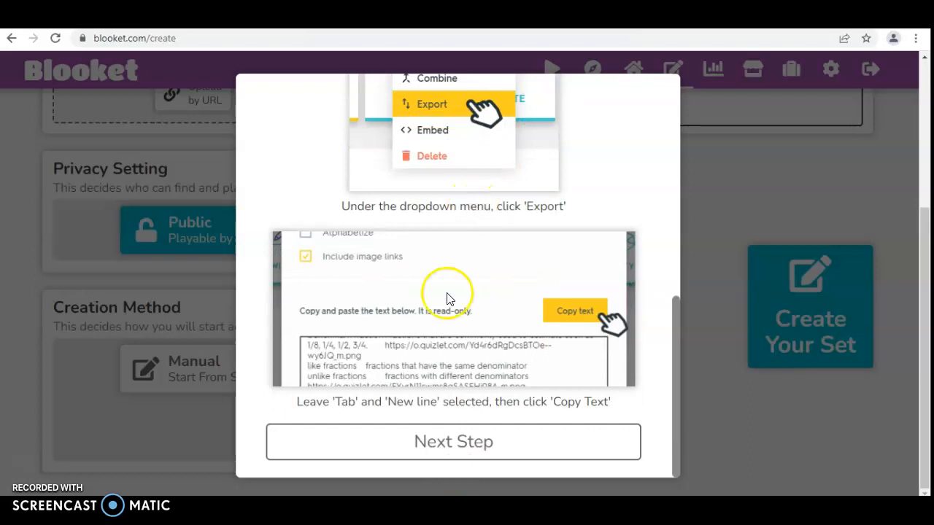
click(427, 443)
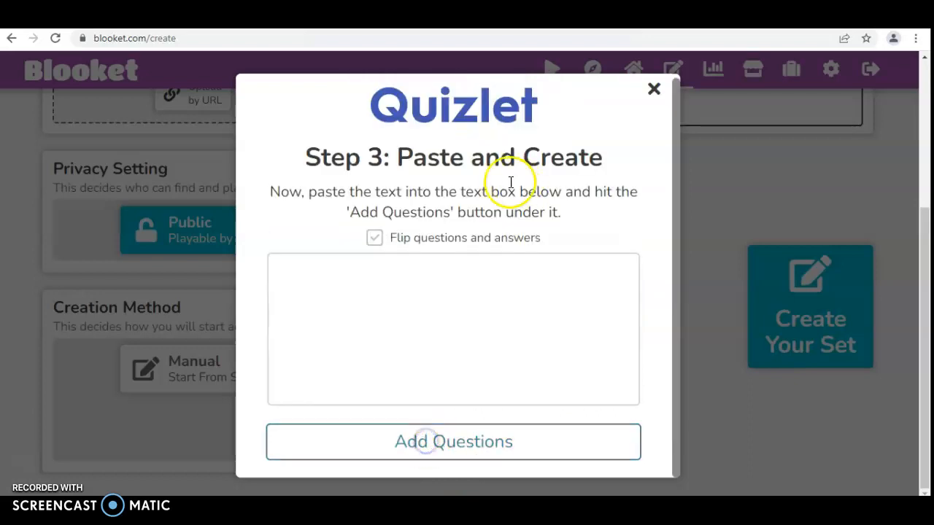
right_click(399, 326)
click(430, 235)
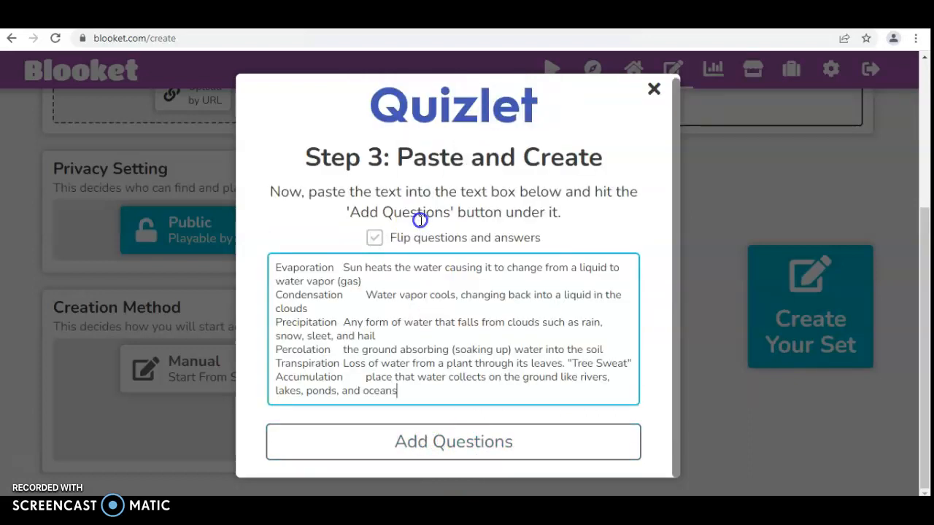
click(434, 433)
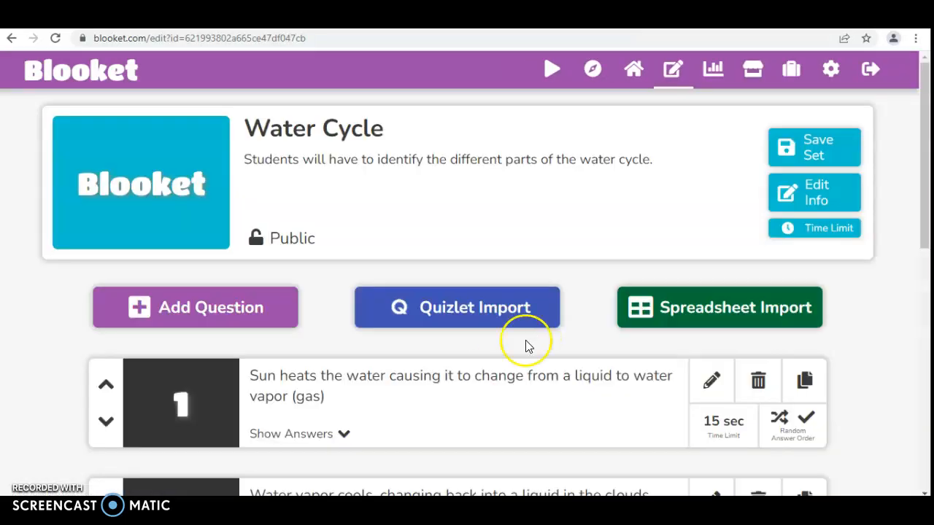
Step: Review the imported questions, expanding question 1's answer choices and collapsing them again
scroll(438, 217, down, 1)
scroll(492, 317, down, 2)
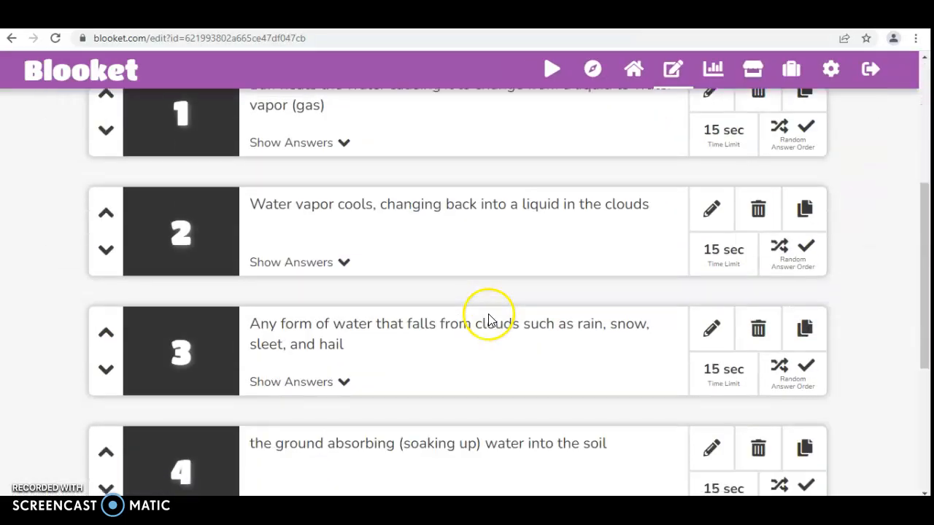
scroll(489, 321, up, 1)
scroll(313, 212, down, 1)
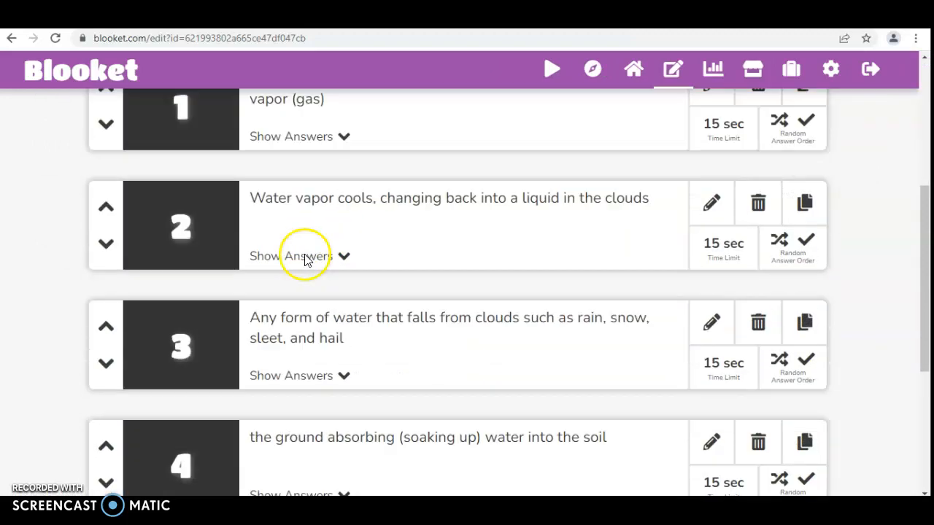
scroll(411, 360, down, 4)
scroll(387, 313, up, 4)
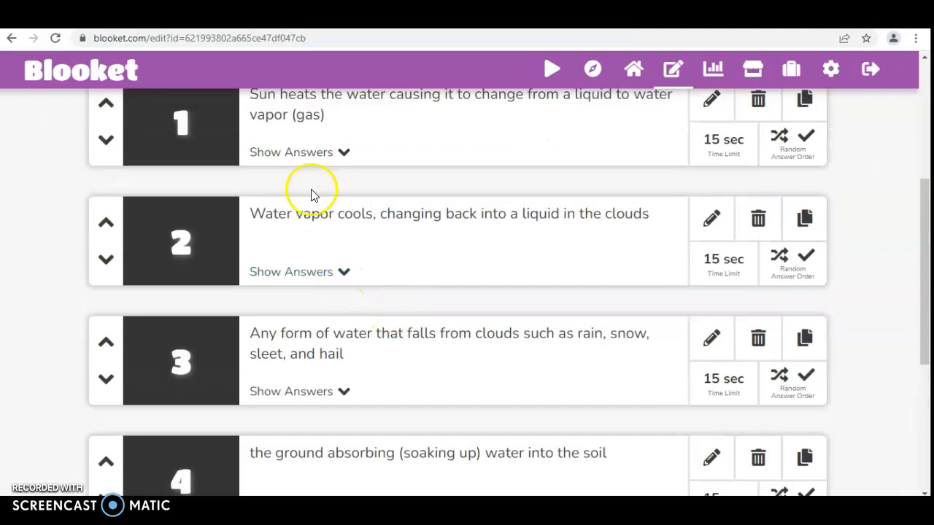
click(306, 155)
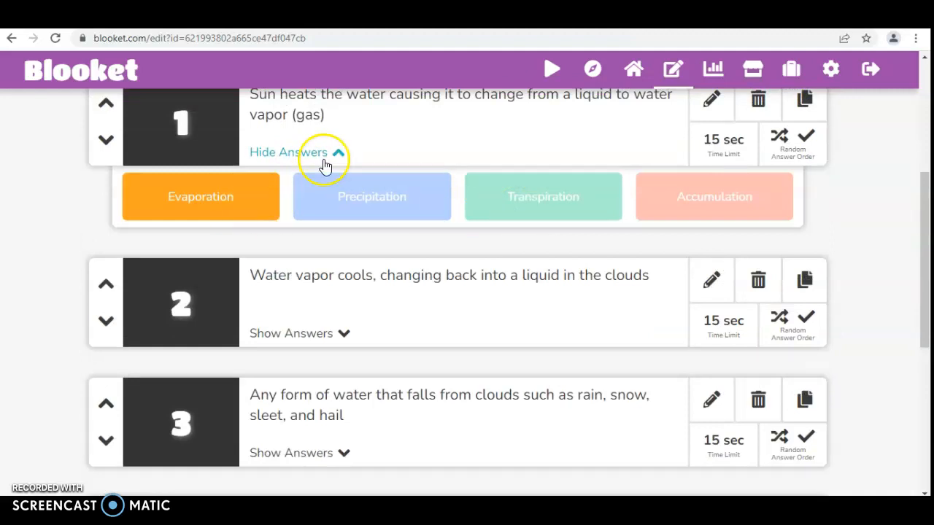
click(326, 161)
Step: Look over the remaining questions and save the Water Cycle set
scroll(413, 265, up, 3)
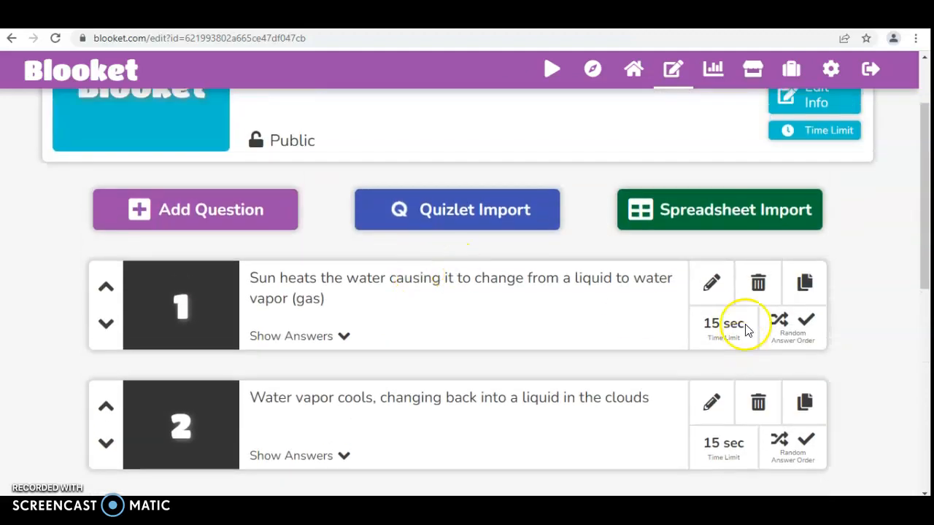
scroll(724, 340, down, 2)
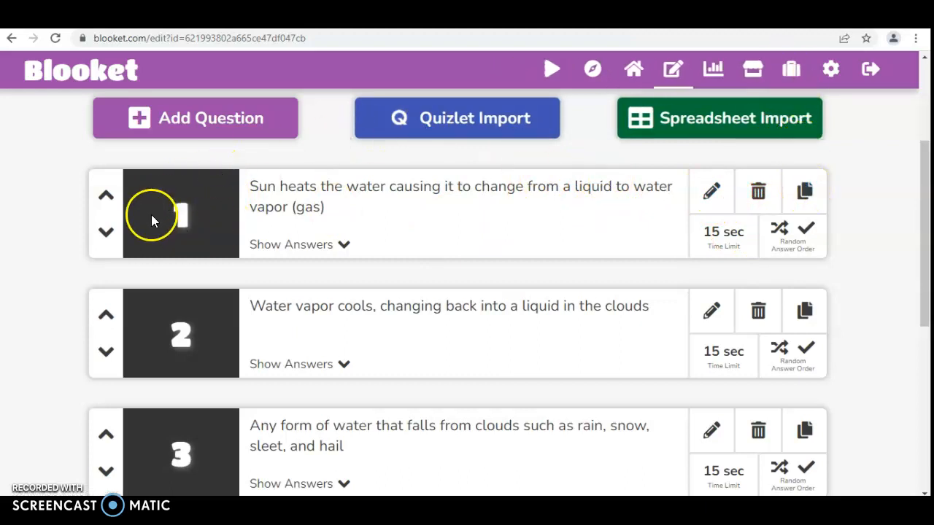
scroll(555, 304, down, 1)
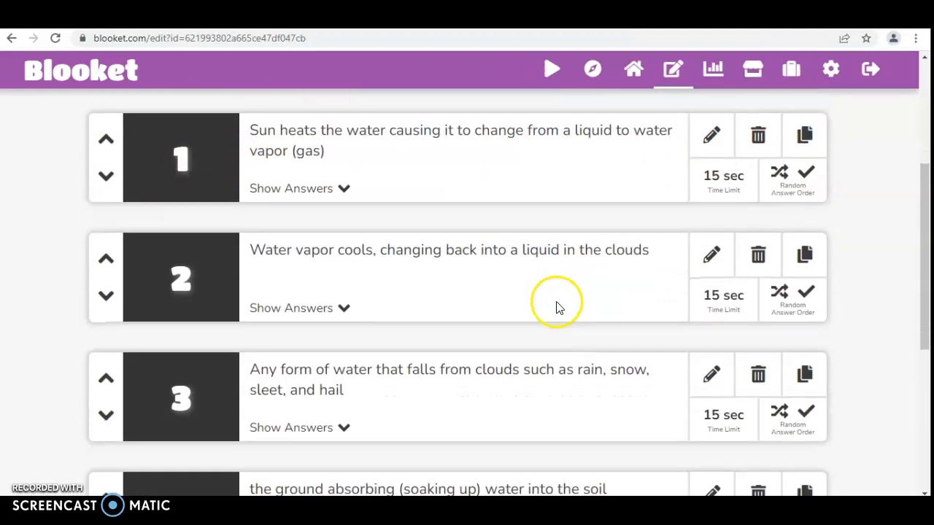
scroll(562, 295, down, 1)
scroll(559, 271, up, 4)
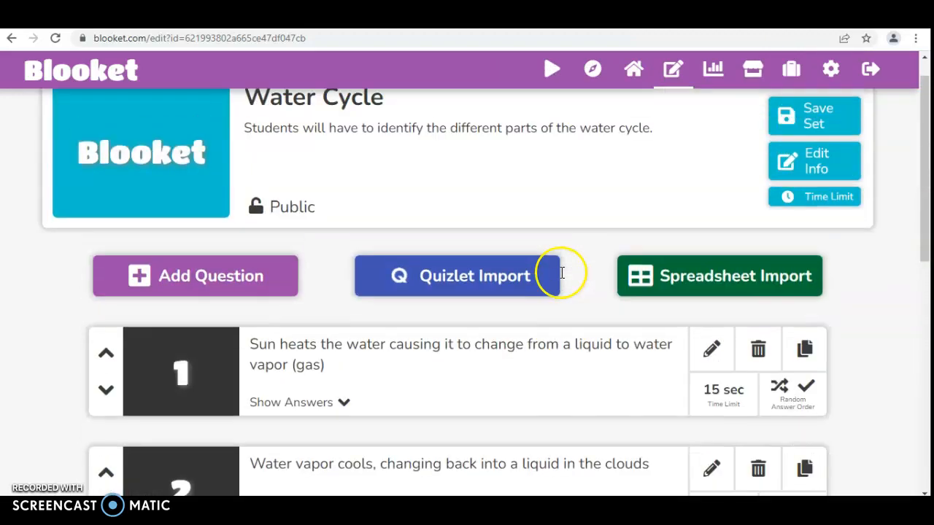
scroll(562, 272, up, 1)
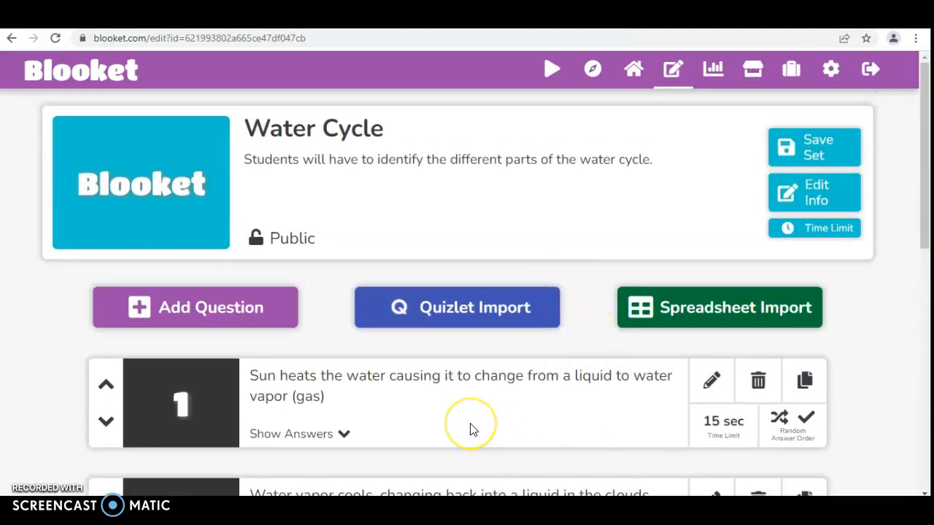
scroll(513, 429, down, 1)
scroll(512, 431, up, 1)
click(799, 151)
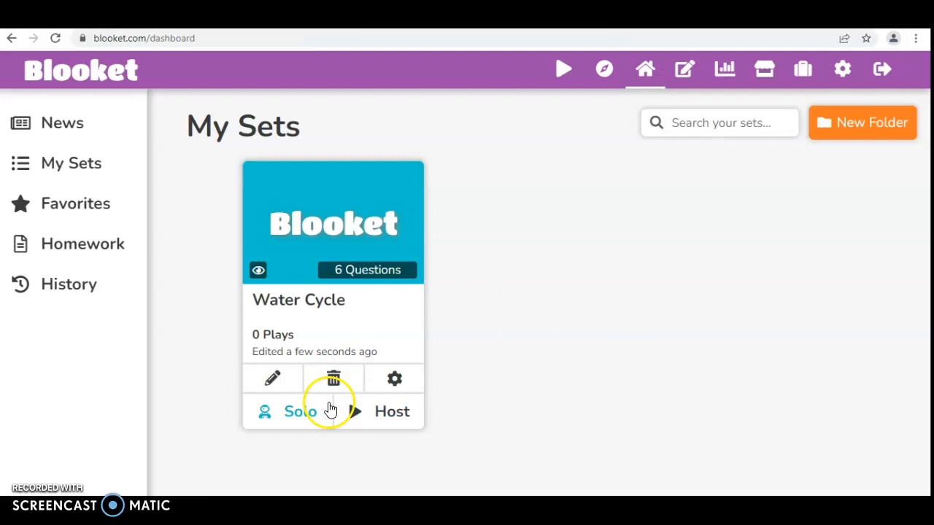
Step: Launch a solo game of the Water Cycle set and pick Café mode
click(308, 415)
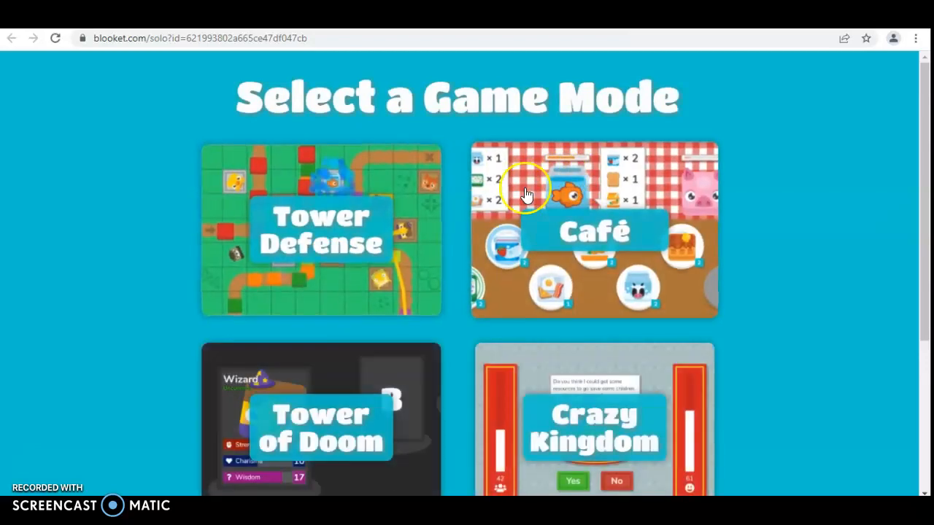
scroll(787, 265, down, 3)
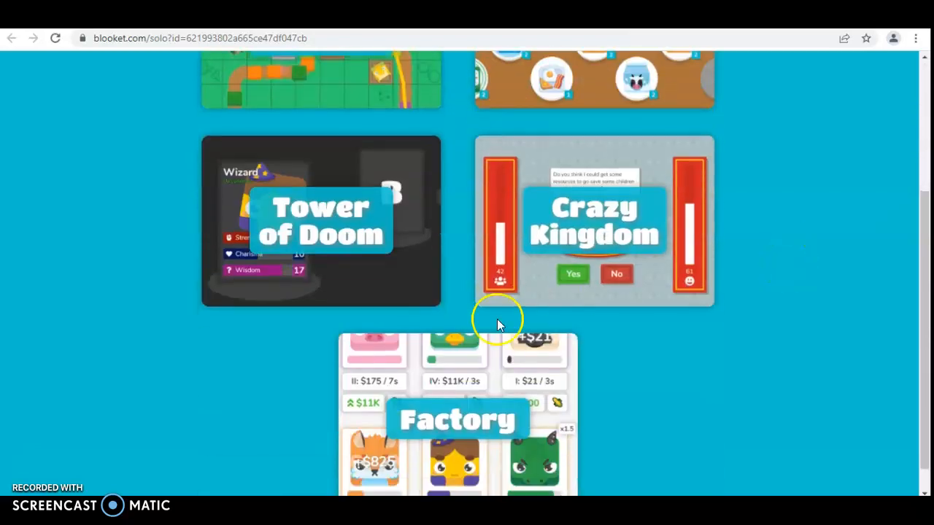
scroll(747, 273, up, 3)
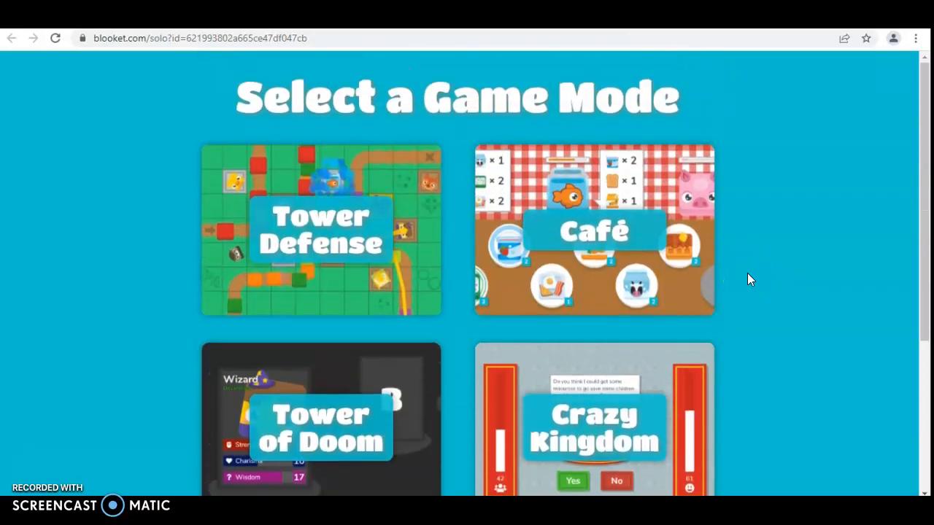
scroll(784, 277, down, 1)
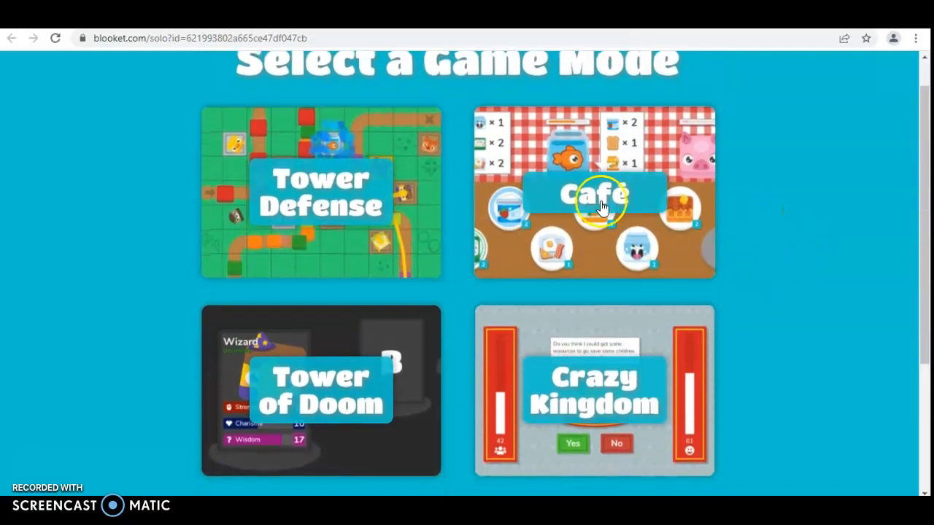
click(601, 208)
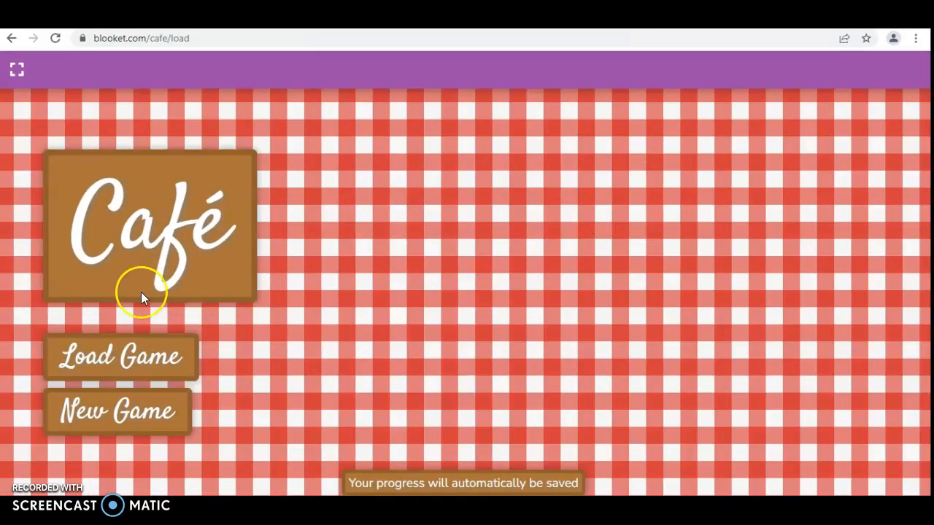
Step: Start a new Café game in an empty save slot, skipping the tutorial
click(115, 413)
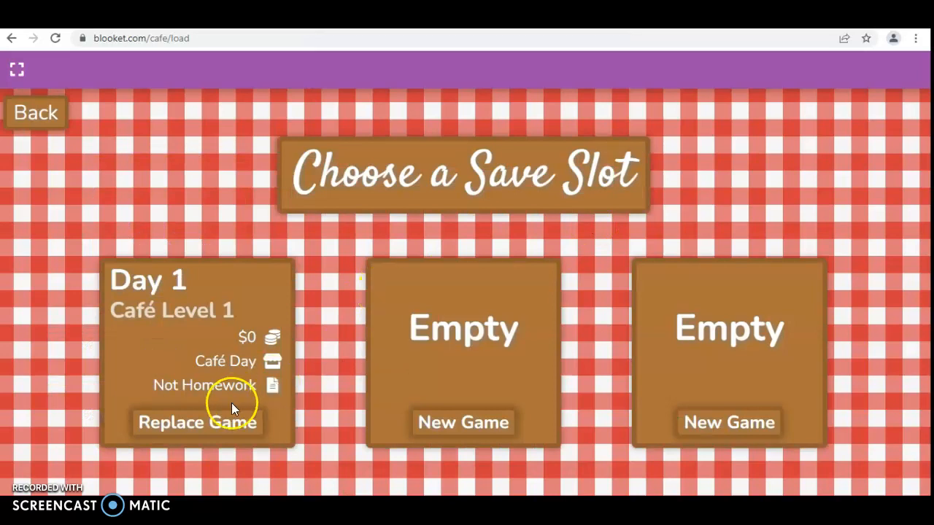
click(446, 423)
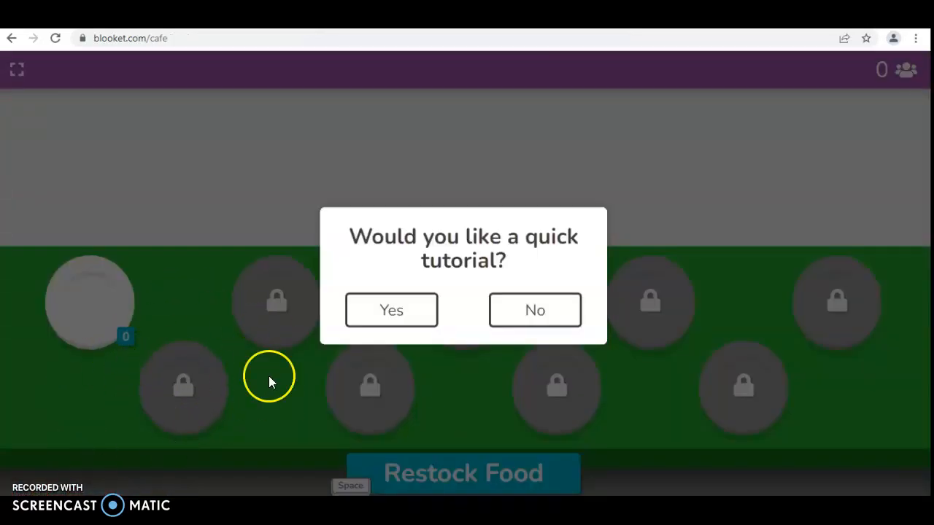
click(529, 315)
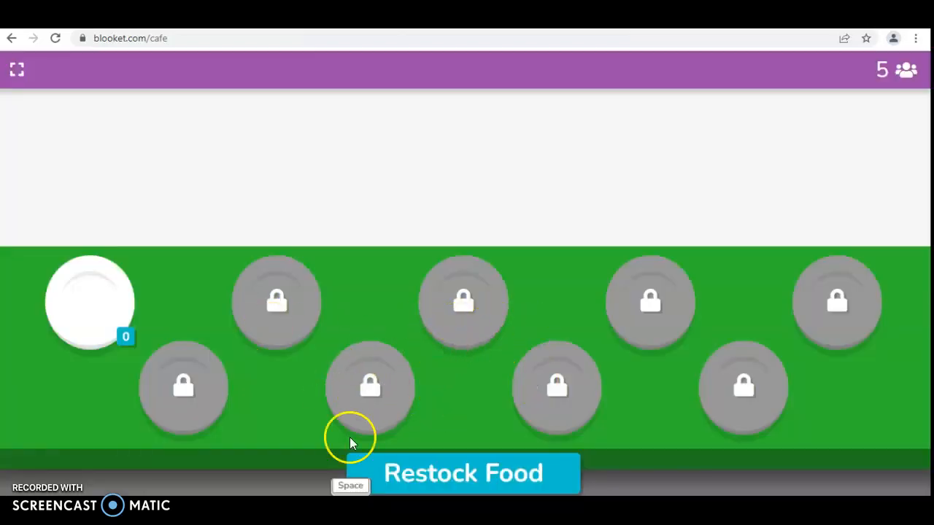
Step: Restock food by answering Evaporation for the heating question, then serve toast to the toucan
click(451, 478)
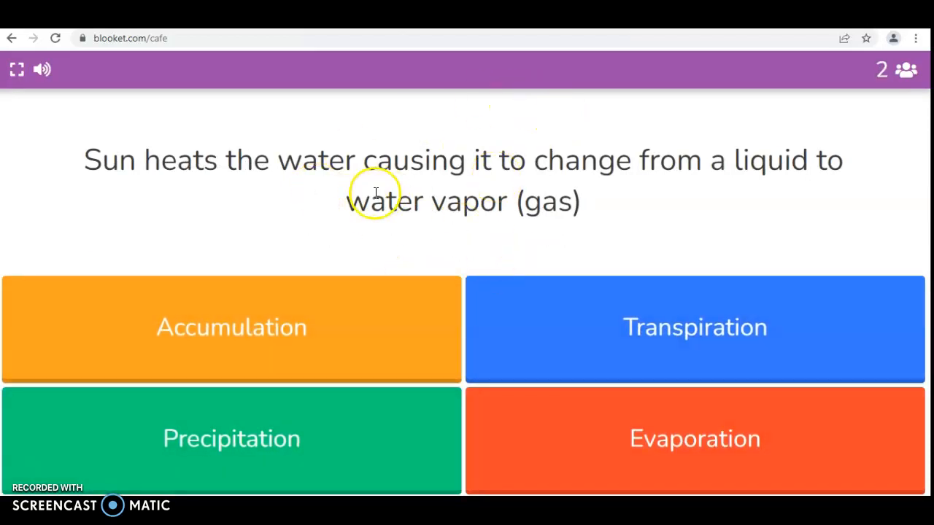
click(648, 418)
click(463, 360)
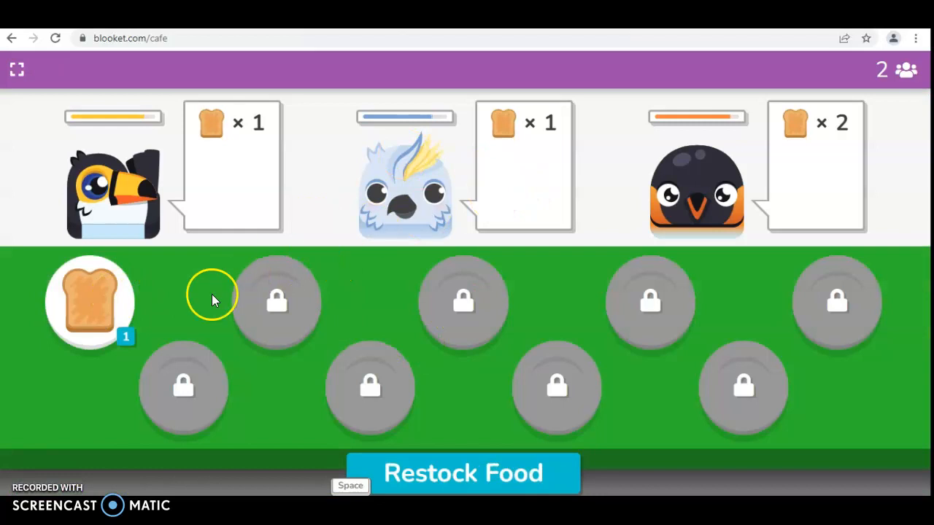
click(107, 294)
click(223, 206)
click(107, 294)
click(220, 201)
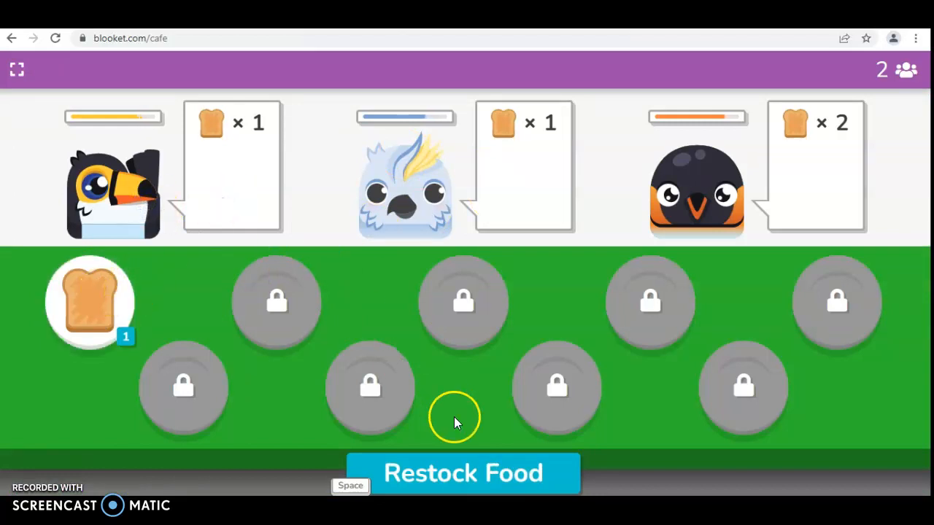
click(136, 351)
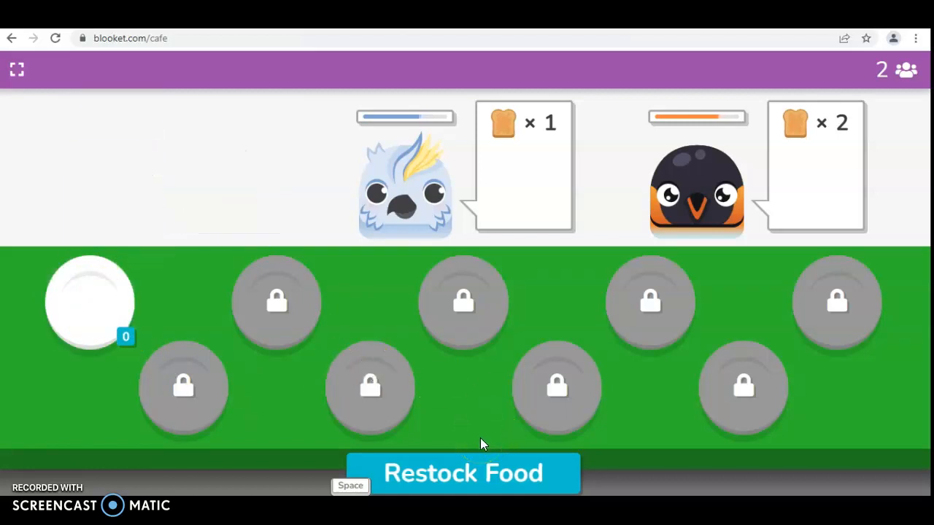
Step: Restock by answering Accumulation for the collecting-water question and serve toast to the penguin
key(space)
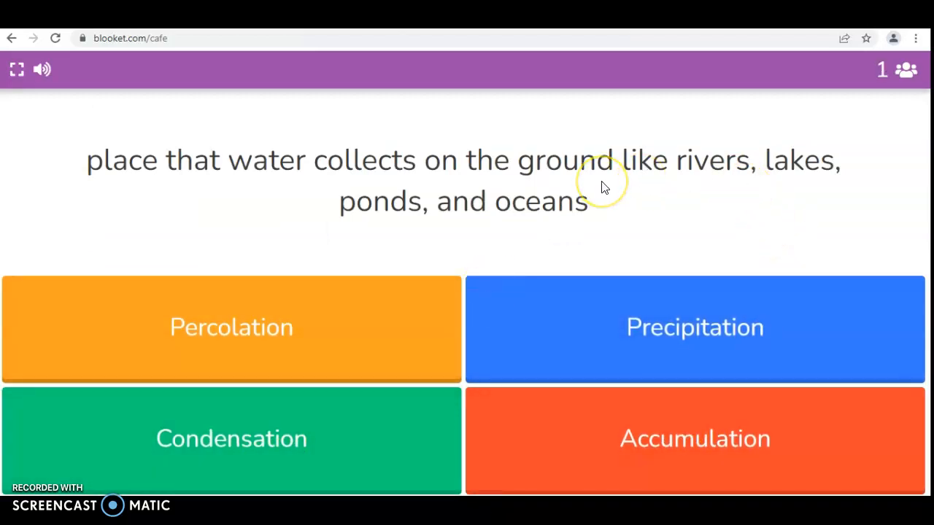
click(583, 421)
click(417, 372)
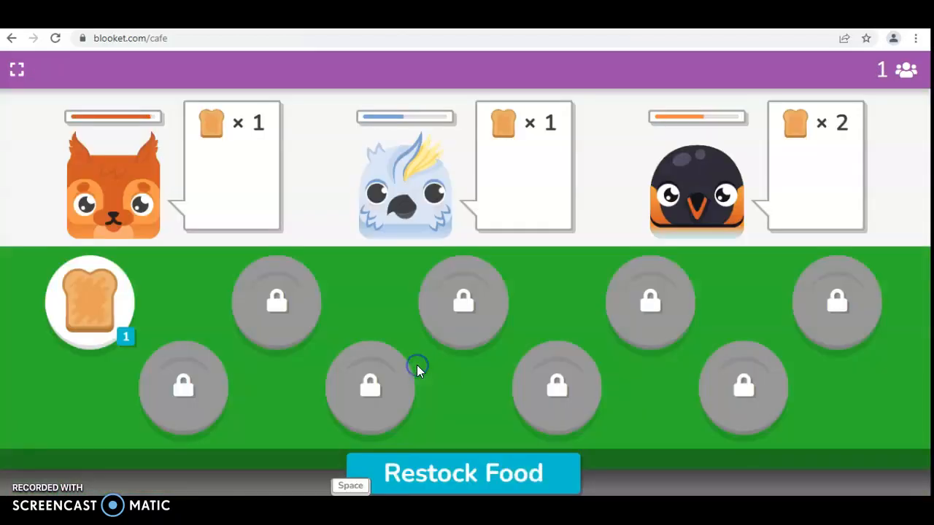
click(111, 308)
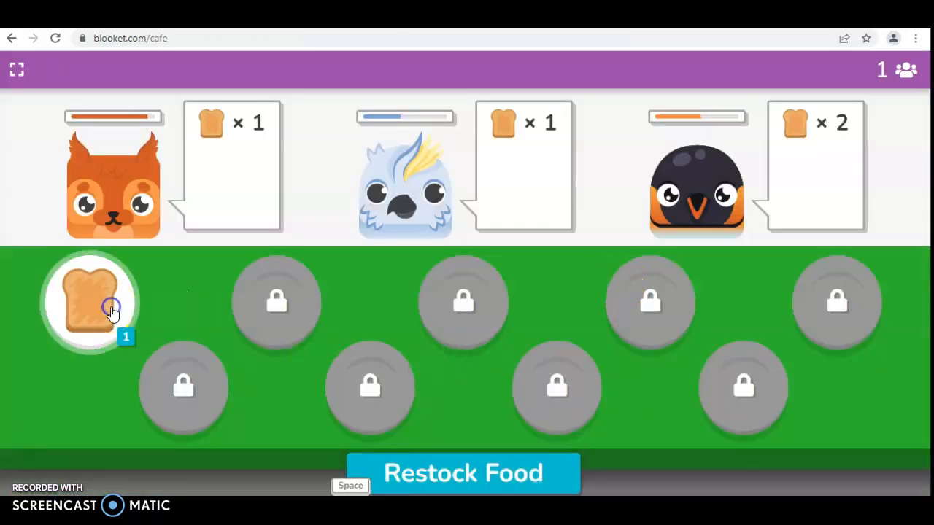
click(735, 204)
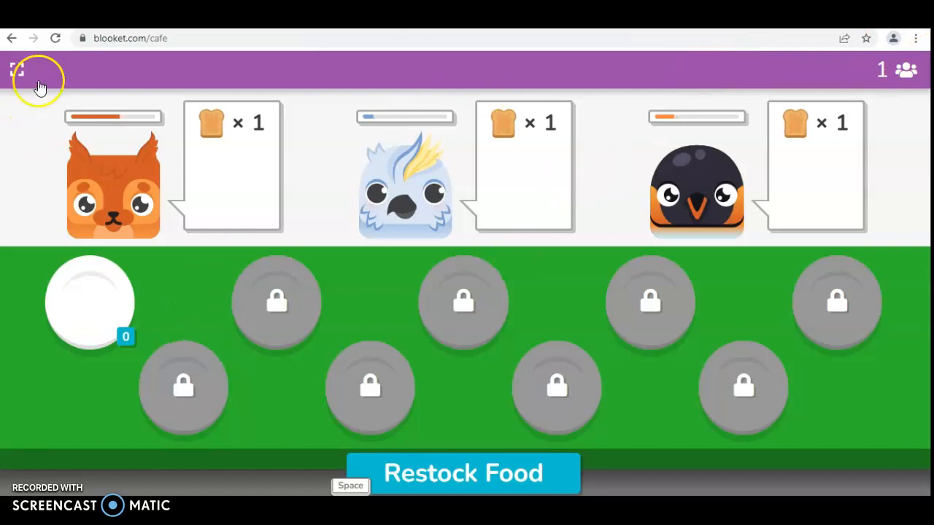
Step: Restock once more by answering Precipitation for the falling-water question
key(space)
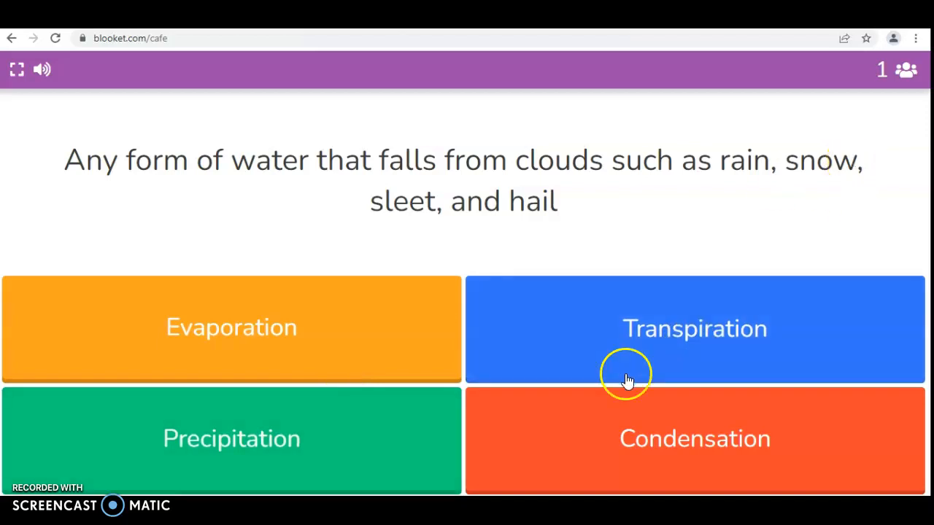
click(382, 461)
click(559, 343)
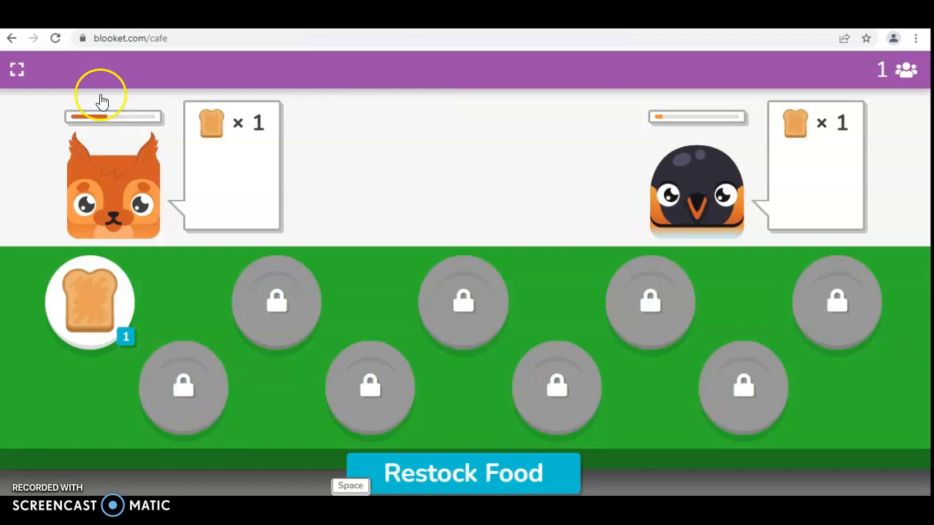
Step: Go back twice from the Café game to the Select a Game Mode page
click(10, 40)
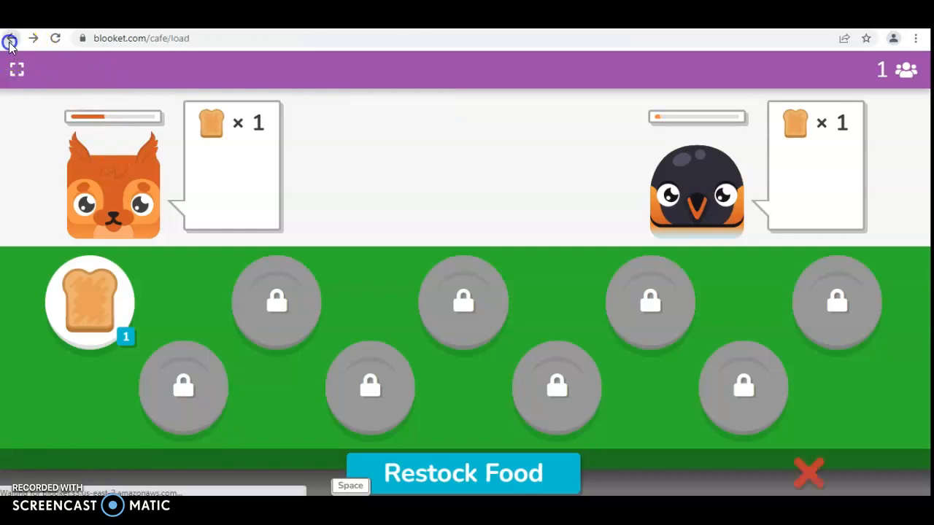
click(10, 40)
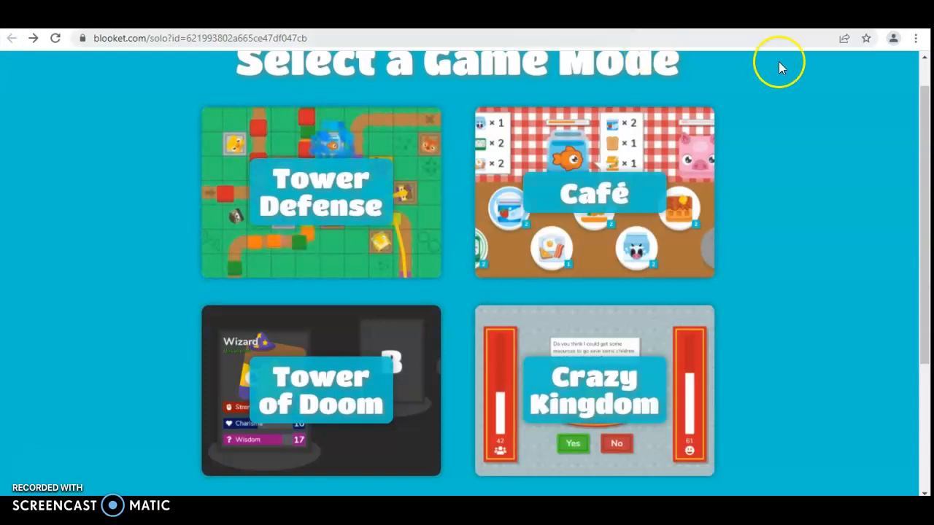
scroll(877, 287, down, 3)
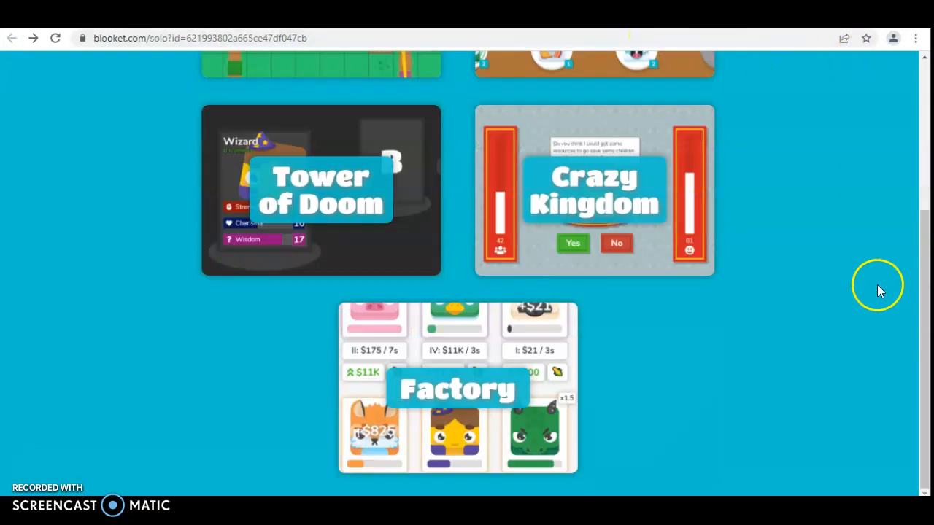
scroll(877, 285, up, 4)
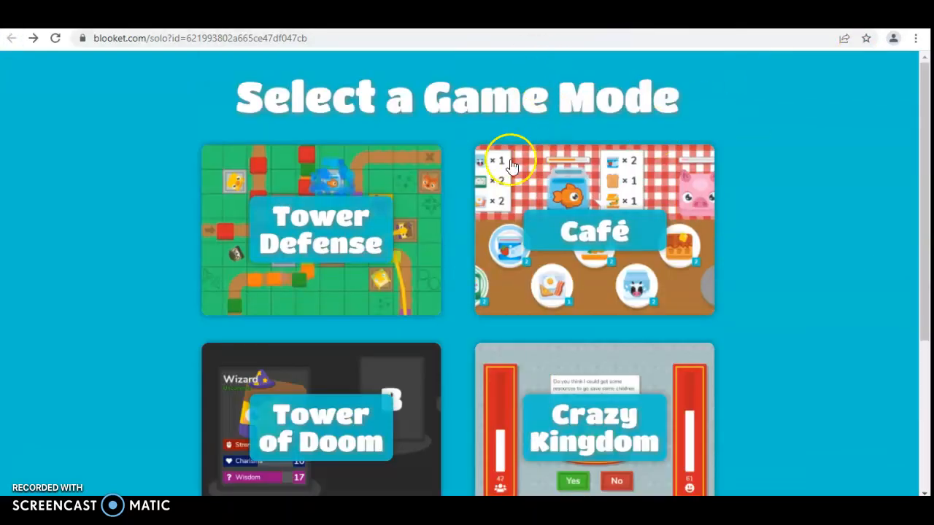